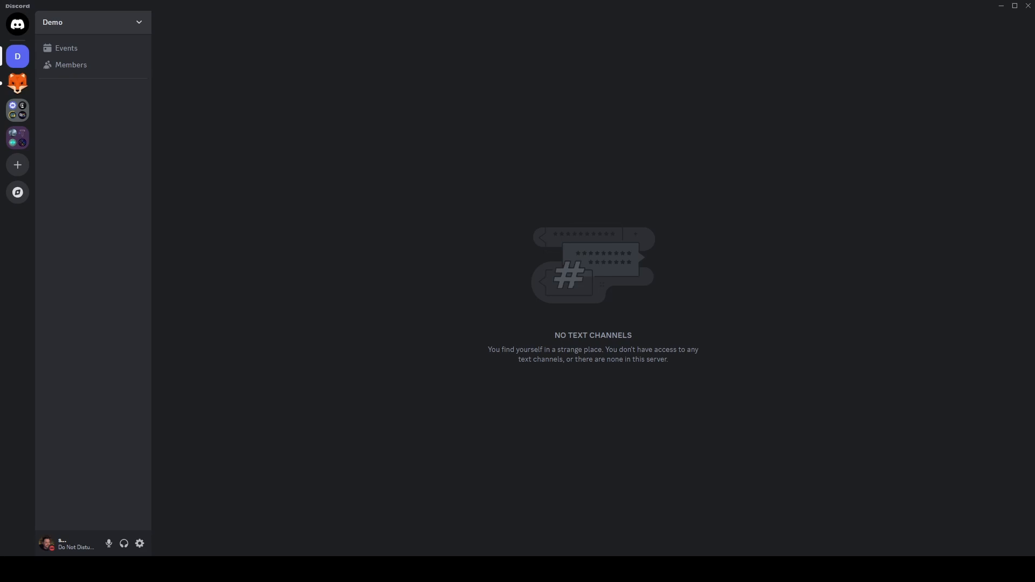
- Create a new category named Welcome in the Demo server
{"action": "left_click", "coordinate": [139, 27]}
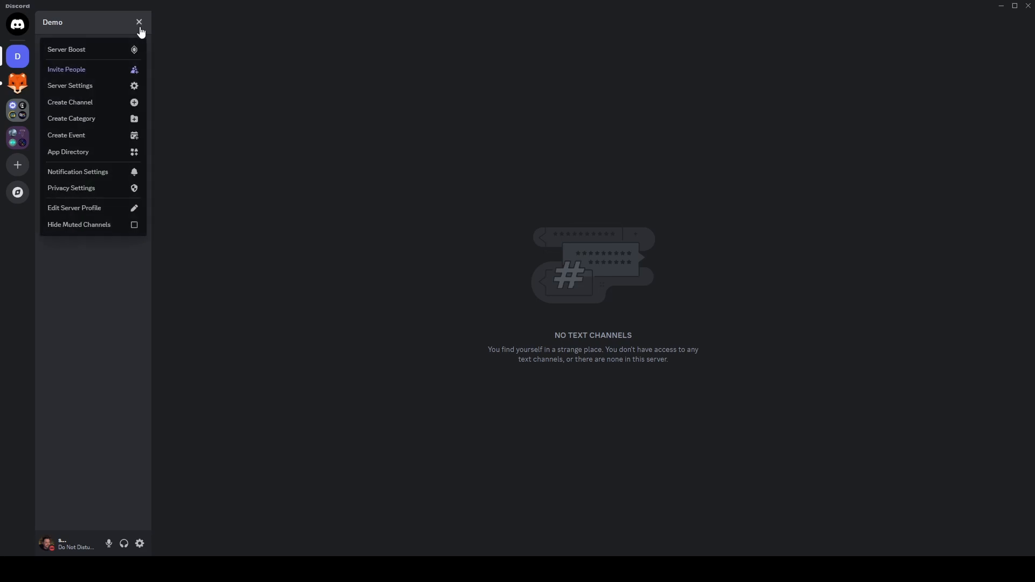
{"action": "left_click", "coordinate": [132, 119]}
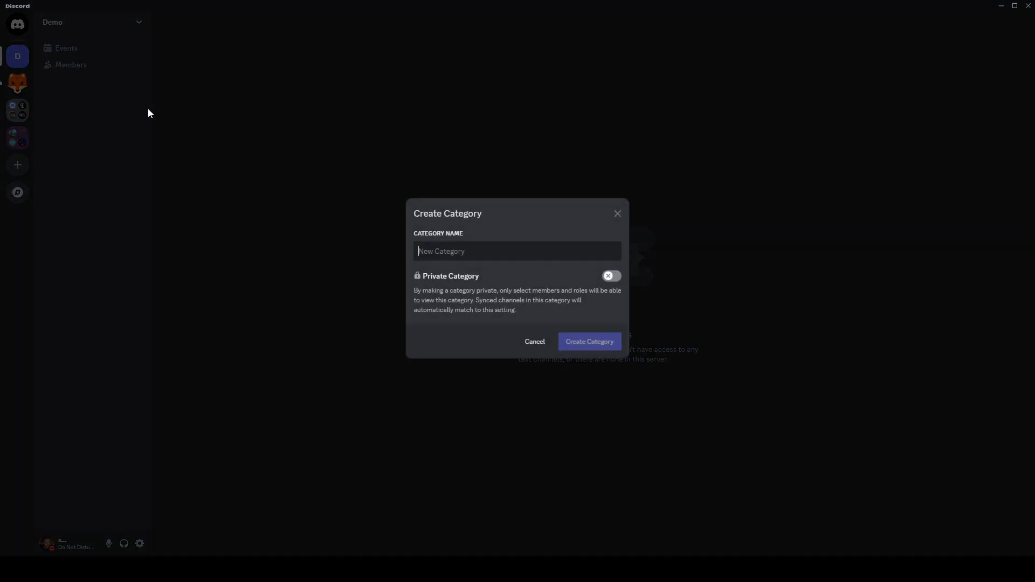
{"action": "type", "text": "Welcome"}
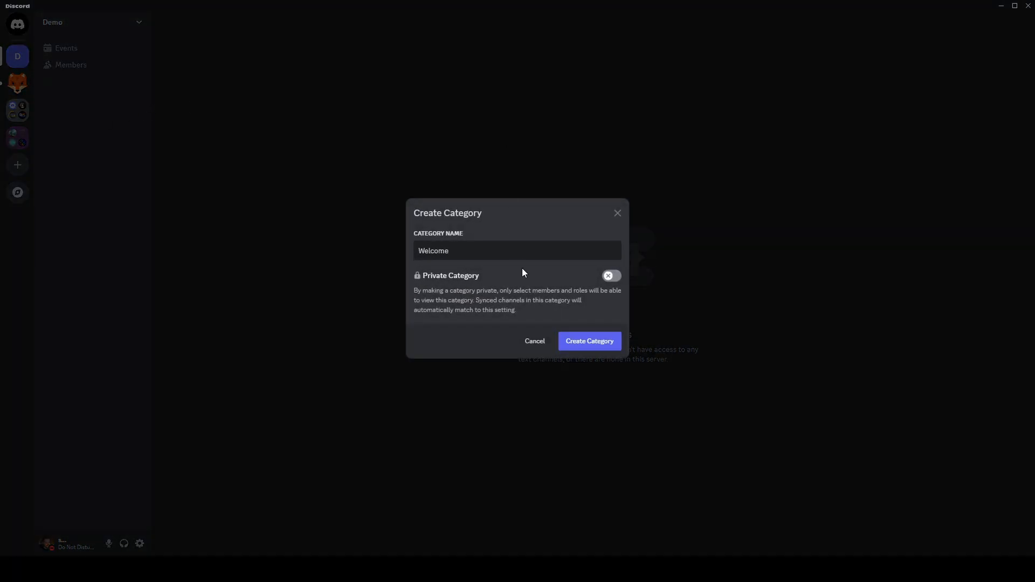
{"action": "left_click", "coordinate": [604, 346]}
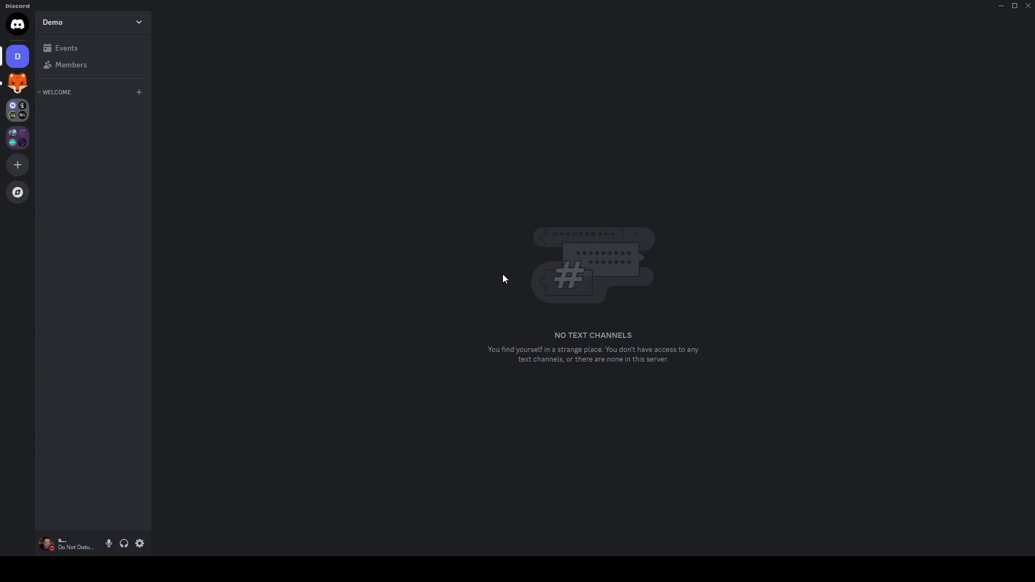
{"action": "right_click", "coordinate": [85, 94]}
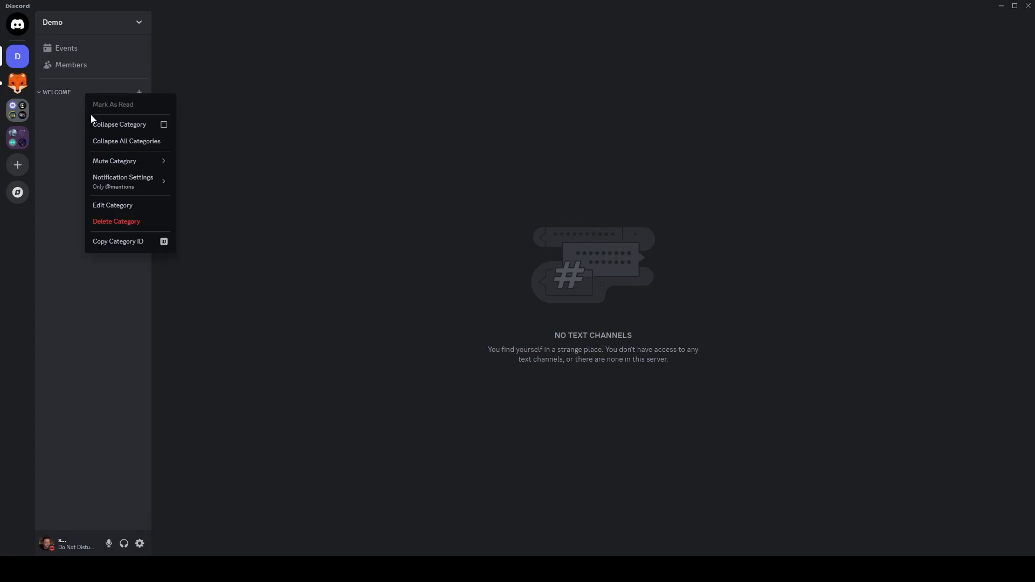
{"action": "left_click", "coordinate": [109, 202]}
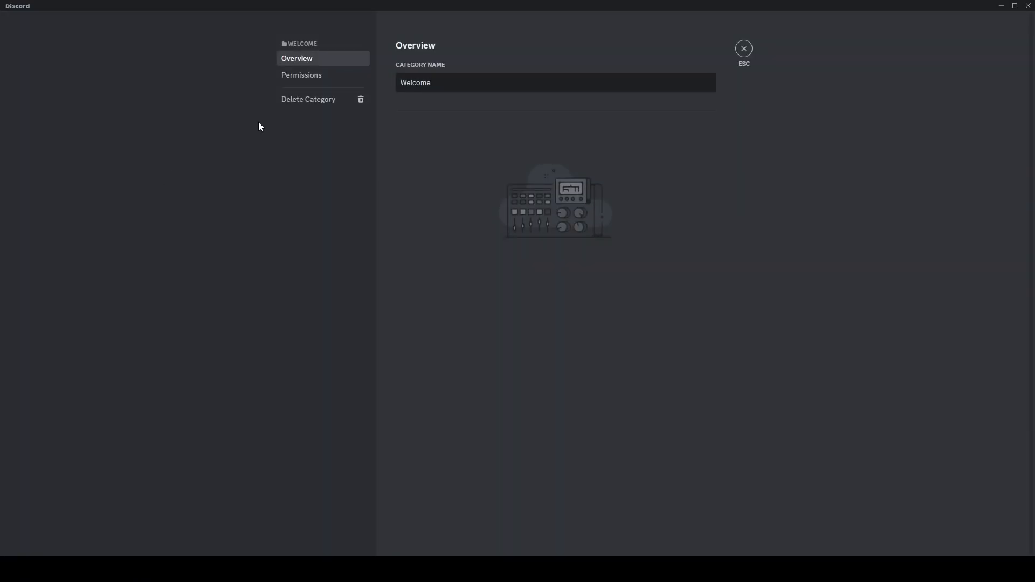
{"action": "left_click", "coordinate": [307, 77]}
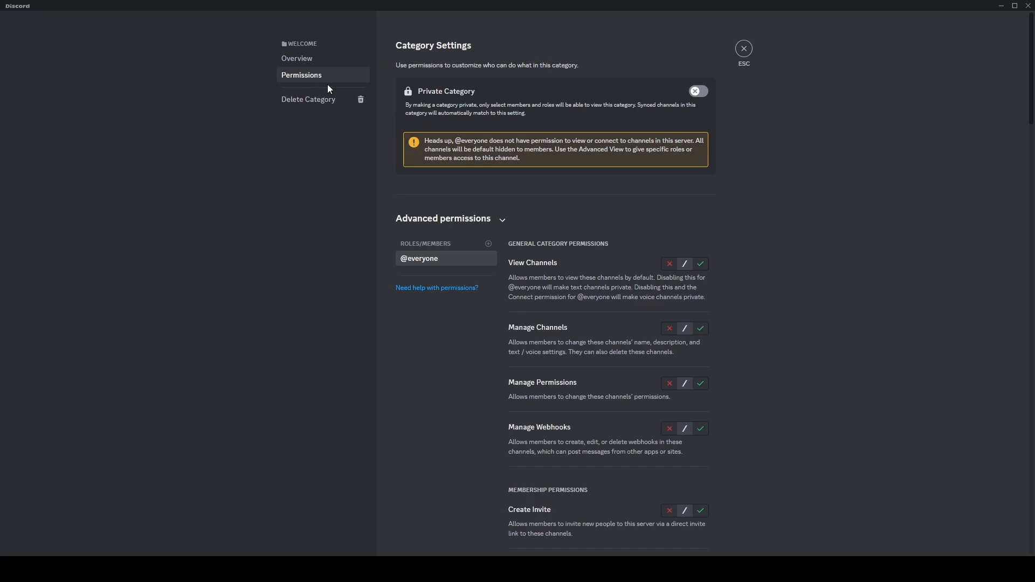
{"action": "left_click", "coordinate": [698, 268]}
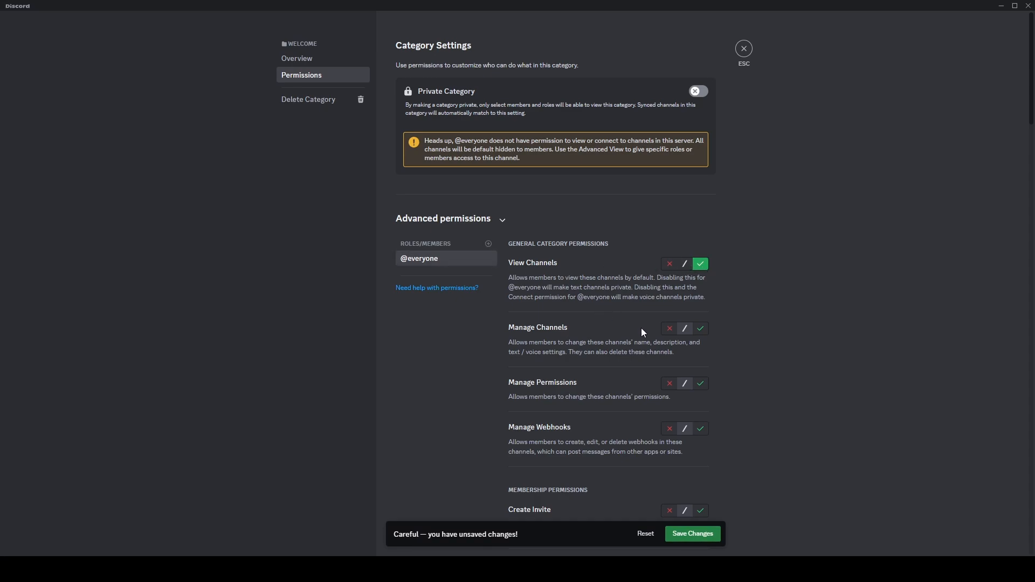
{"action": "scroll", "coordinate": [655, 270], "scroll_direction": "down", "scroll_amount": 2}
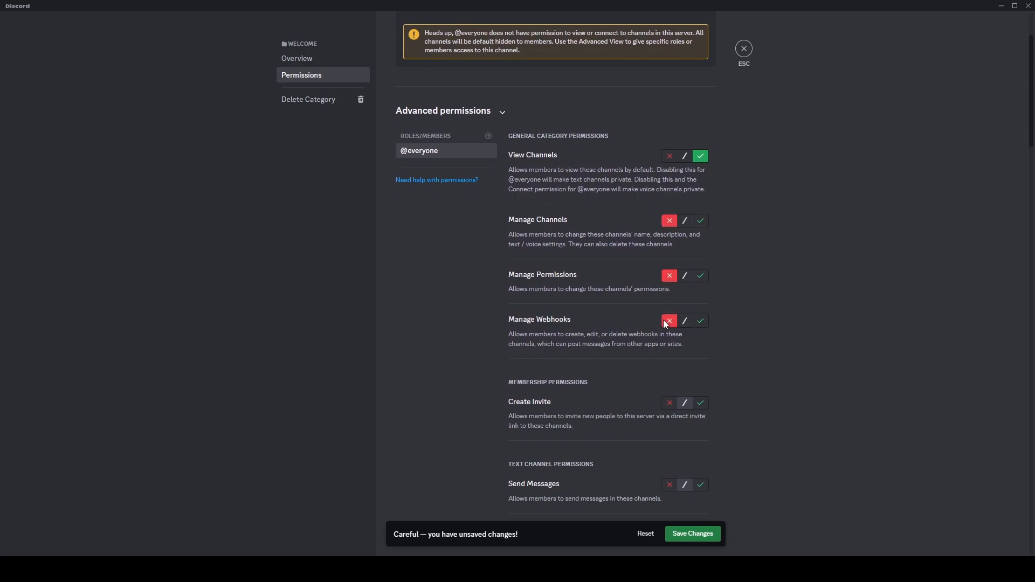
{"action": "scroll", "coordinate": [664, 387], "scroll_direction": "down", "scroll_amount": 1}
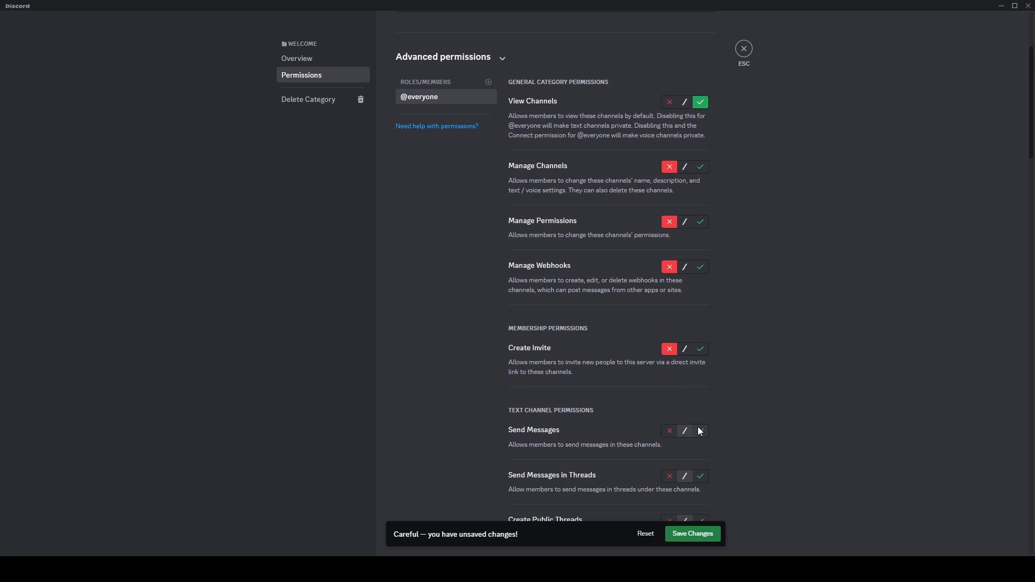
{"action": "scroll", "coordinate": [692, 441], "scroll_direction": "down", "scroll_amount": 3}
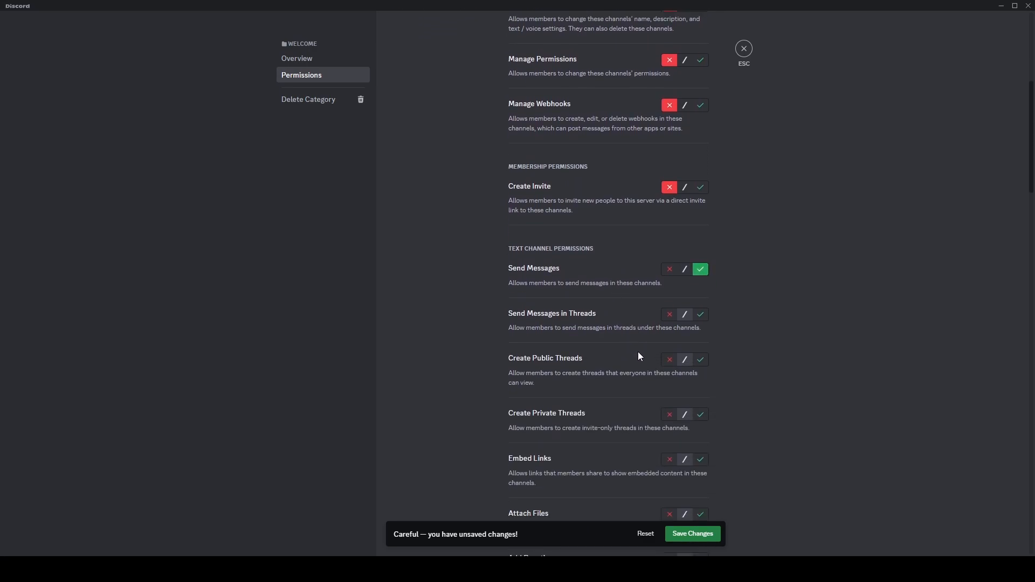
{"action": "left_click", "coordinate": [669, 314]}
{"action": "left_click", "coordinate": [669, 360]}
{"action": "left_click", "coordinate": [669, 415]}
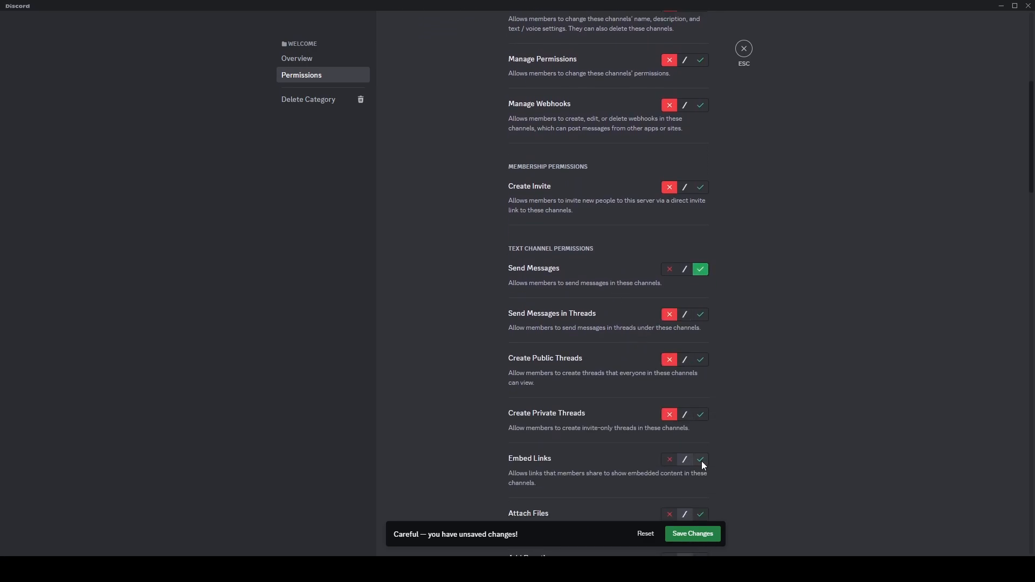
{"action": "left_click", "coordinate": [669, 460]}
- Add the VERIFIED role to the category's permission overrides
{"action": "scroll", "coordinate": [603, 319], "scroll_direction": "up", "scroll_amount": 6}
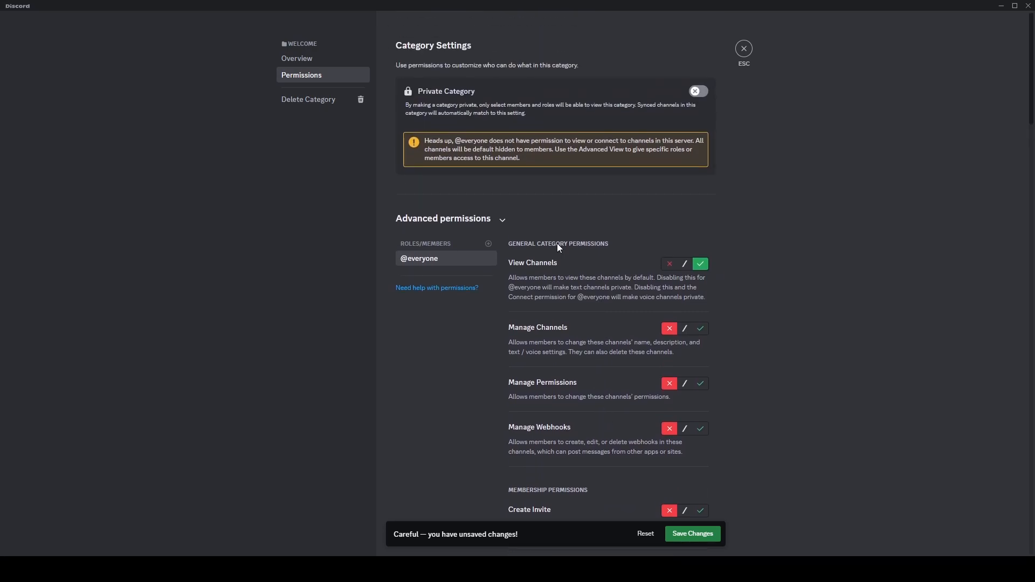
{"action": "left_click", "coordinate": [488, 244]}
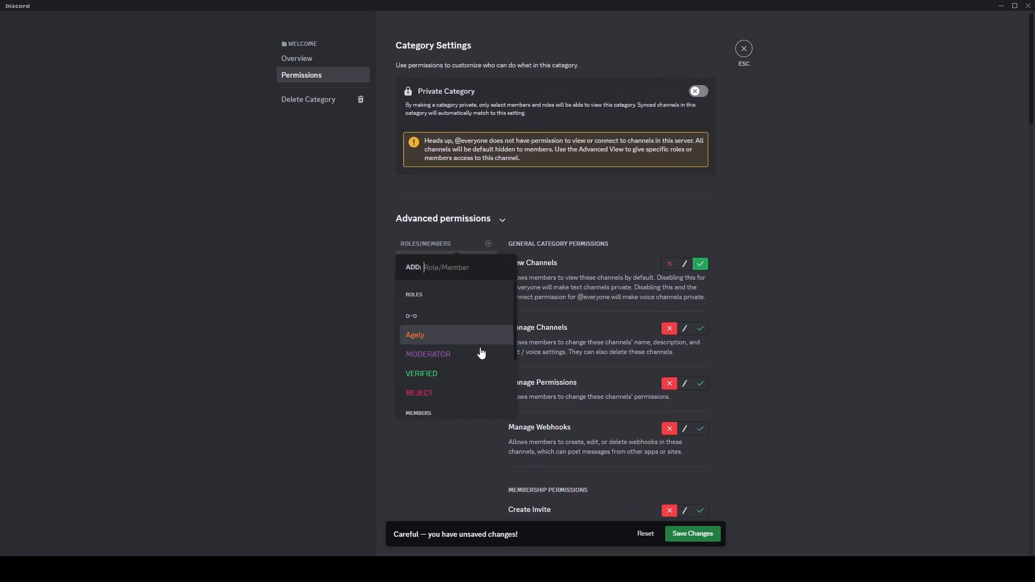
{"action": "left_click", "coordinate": [480, 373]}
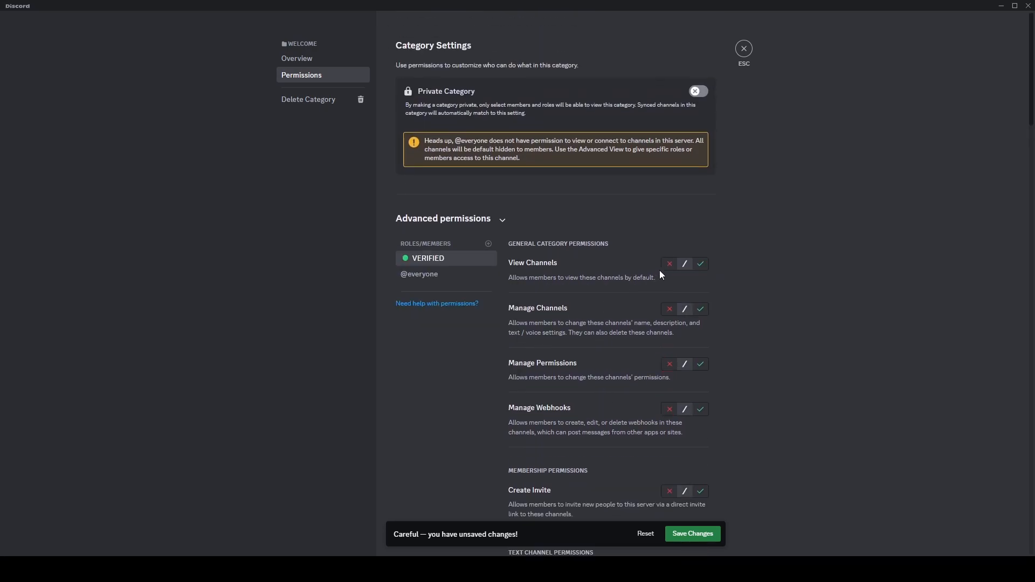
{"action": "left_click", "coordinate": [488, 244]}
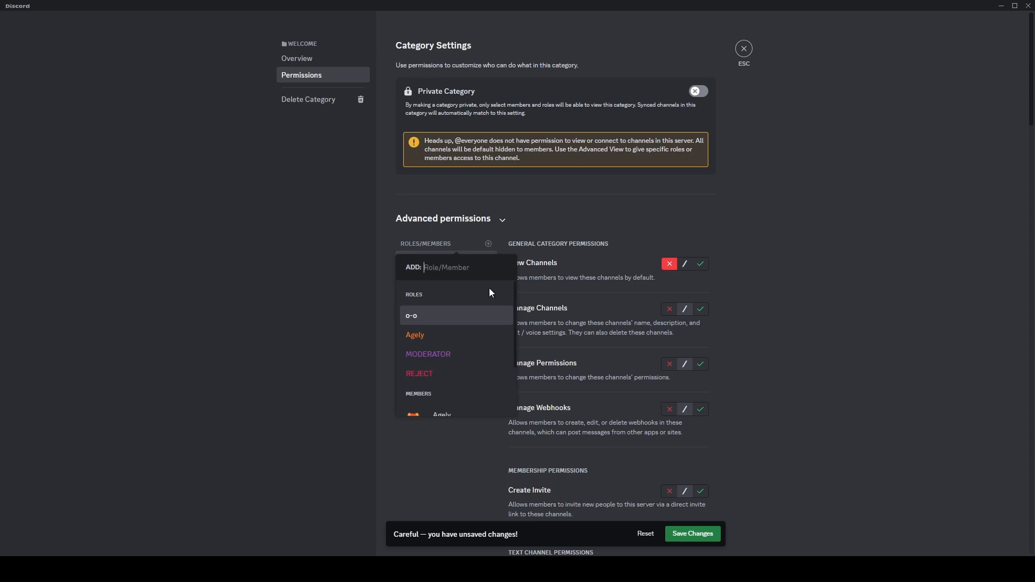
{"action": "key", "text": "Return"}
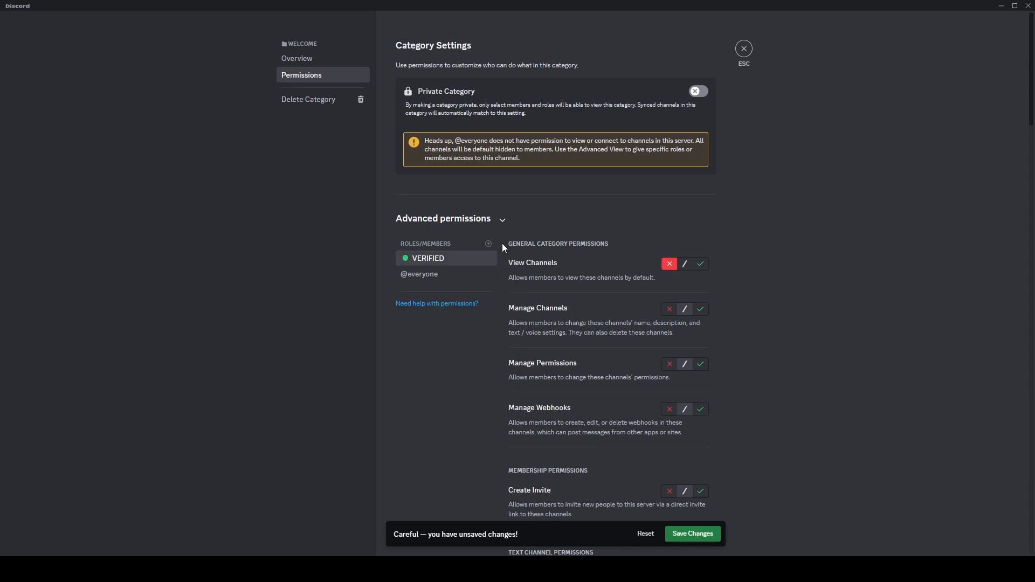
{"action": "scroll", "coordinate": [584, 287], "scroll_direction": "down", "scroll_amount": 5}
{"action": "scroll", "coordinate": [589, 303], "scroll_direction": "up", "scroll_amount": 3}
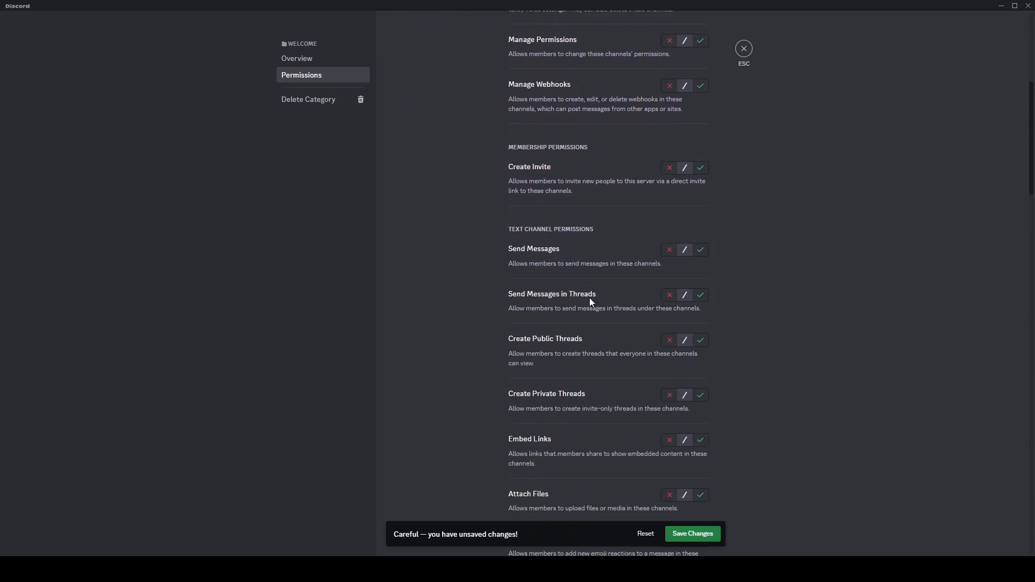
{"action": "scroll", "coordinate": [575, 286], "scroll_direction": "up", "scroll_amount": 2}
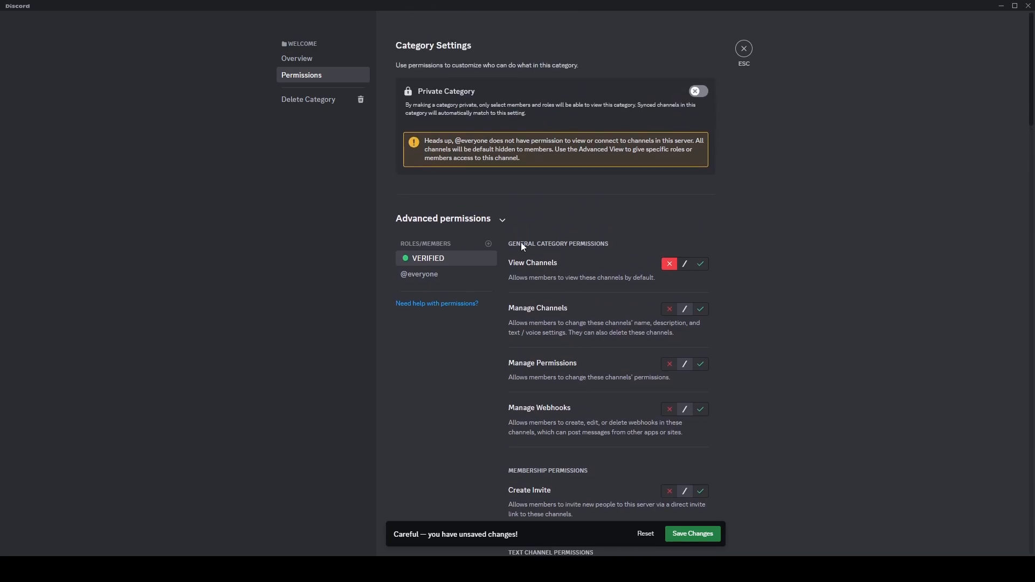
- Add the REJECT role to the category permissions and deny it View Channels
{"action": "left_click", "coordinate": [489, 245]}
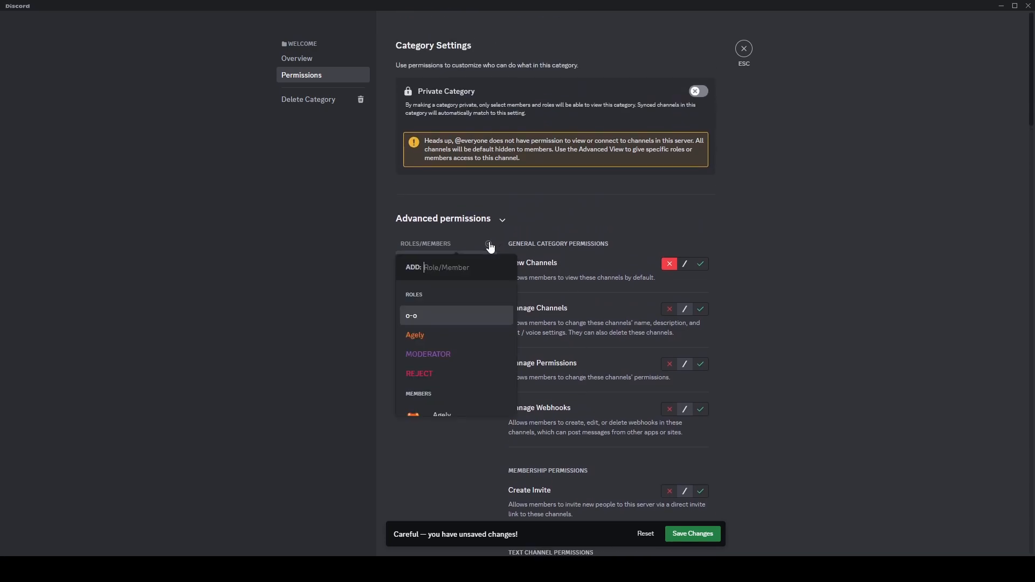
{"action": "left_click", "coordinate": [461, 371]}
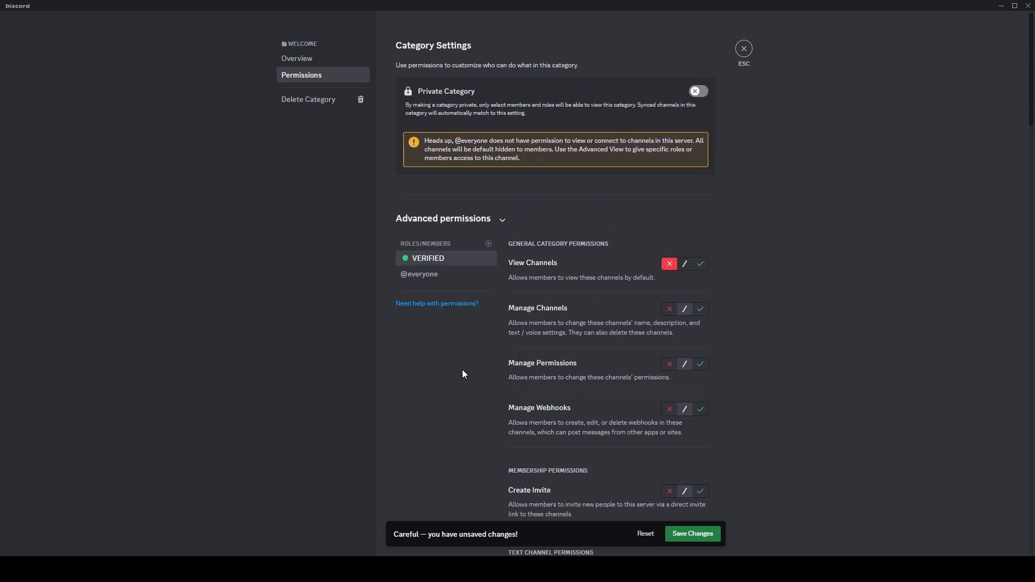
{"action": "left_click", "coordinate": [668, 264]}
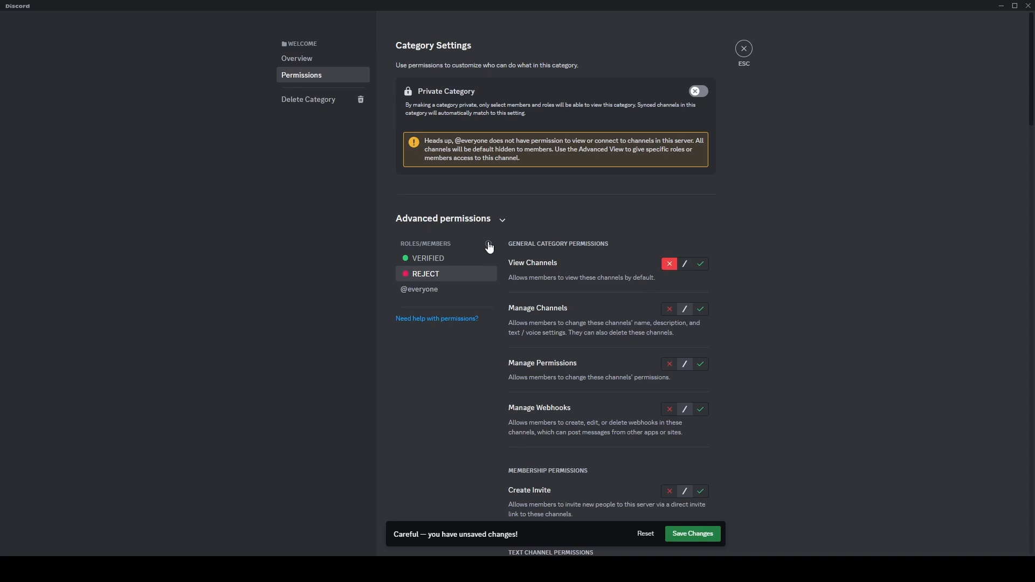
- Add the MODERATOR role, allow it to manage channels, and deny it managing webhooks
{"action": "left_click", "coordinate": [489, 245]}
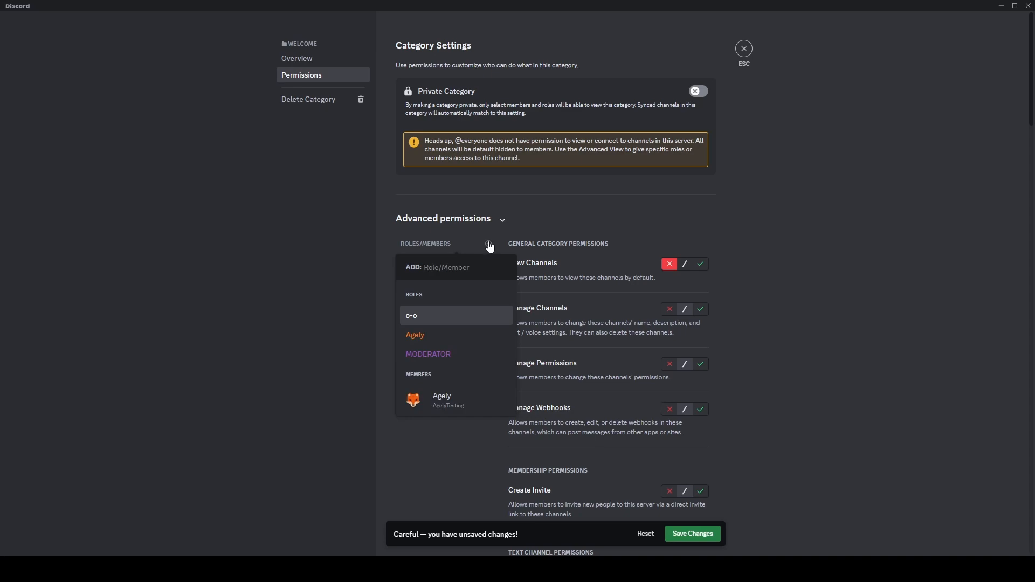
{"action": "left_click", "coordinate": [474, 354]}
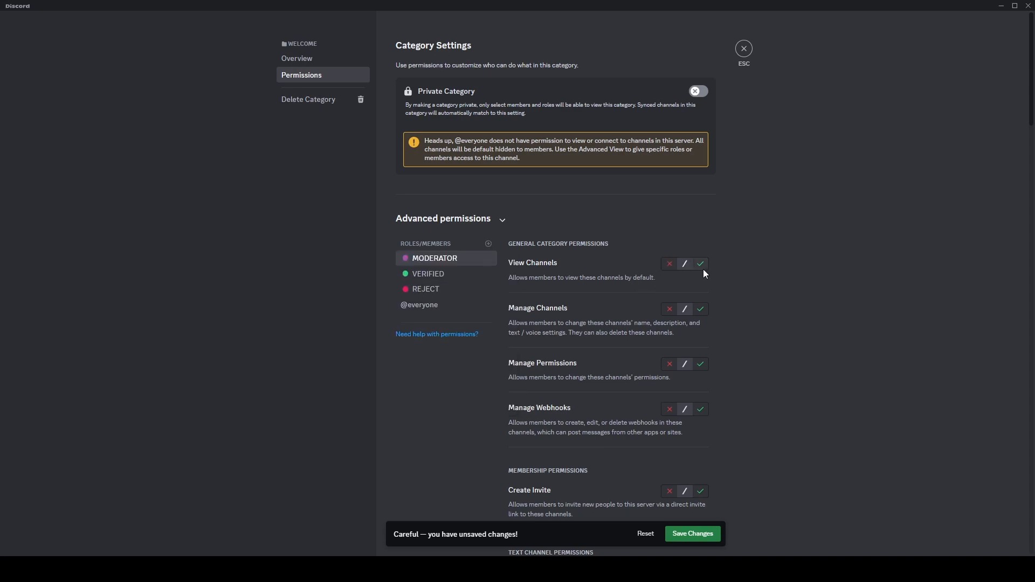
{"action": "left_click", "coordinate": [700, 310]}
{"action": "left_click", "coordinate": [669, 409]}
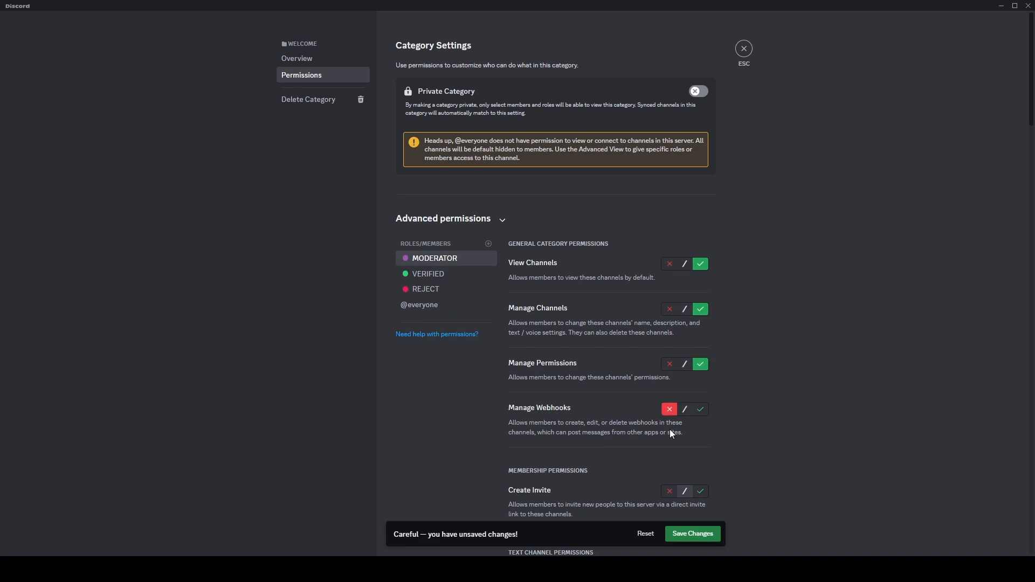
- Allow the MODERATOR role to create invites and send messages in threads
{"action": "scroll", "coordinate": [673, 435], "scroll_direction": "down", "scroll_amount": 1}
{"action": "left_click", "coordinate": [700, 437]}
{"action": "scroll", "coordinate": [695, 431], "scroll_direction": "down", "scroll_amount": 2}
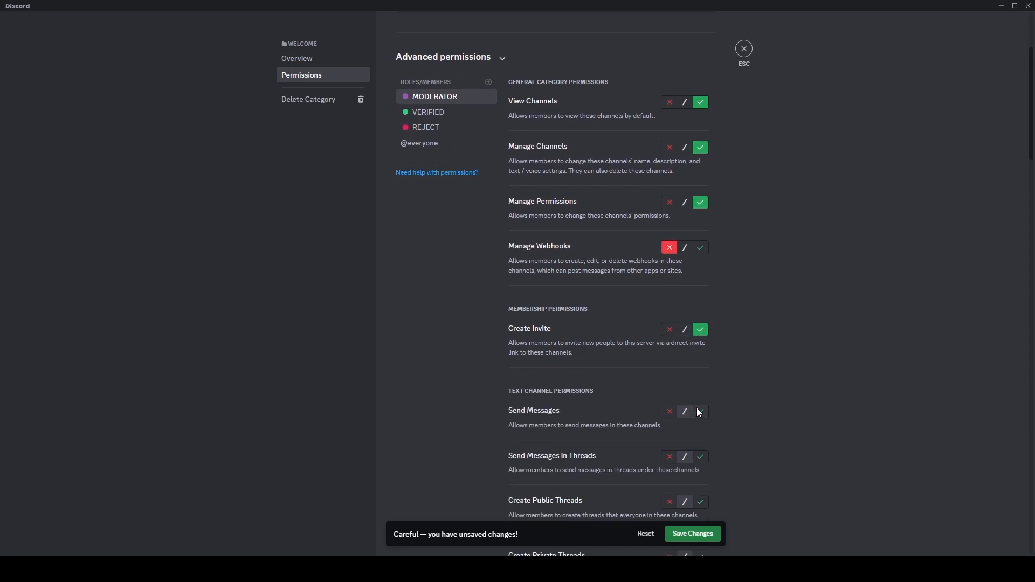
{"action": "left_click", "coordinate": [701, 457]}
{"action": "scroll", "coordinate": [699, 451], "scroll_direction": "down", "scroll_amount": 1}
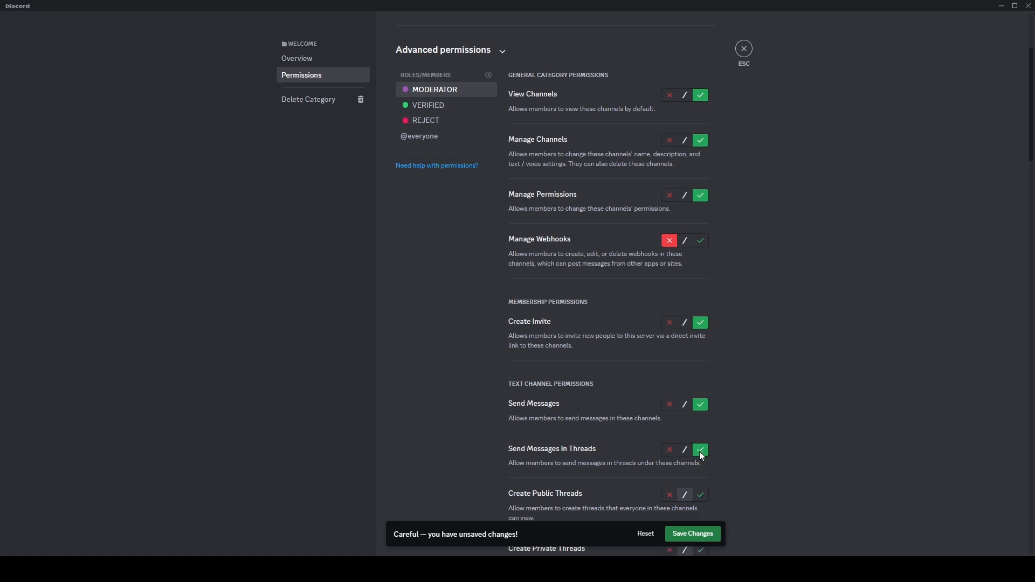
{"action": "scroll", "coordinate": [590, 328], "scroll_direction": "up", "scroll_amount": 3}
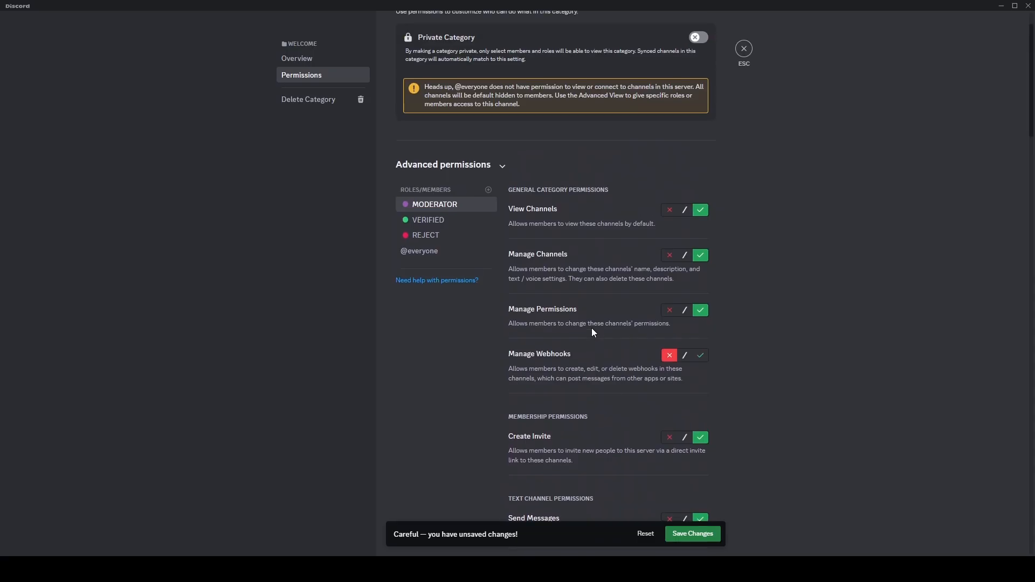
- Add the Agely role and allow it to view channels and manage permissions
{"action": "left_click", "coordinate": [488, 189]}
{"action": "left_click", "coordinate": [459, 282]}
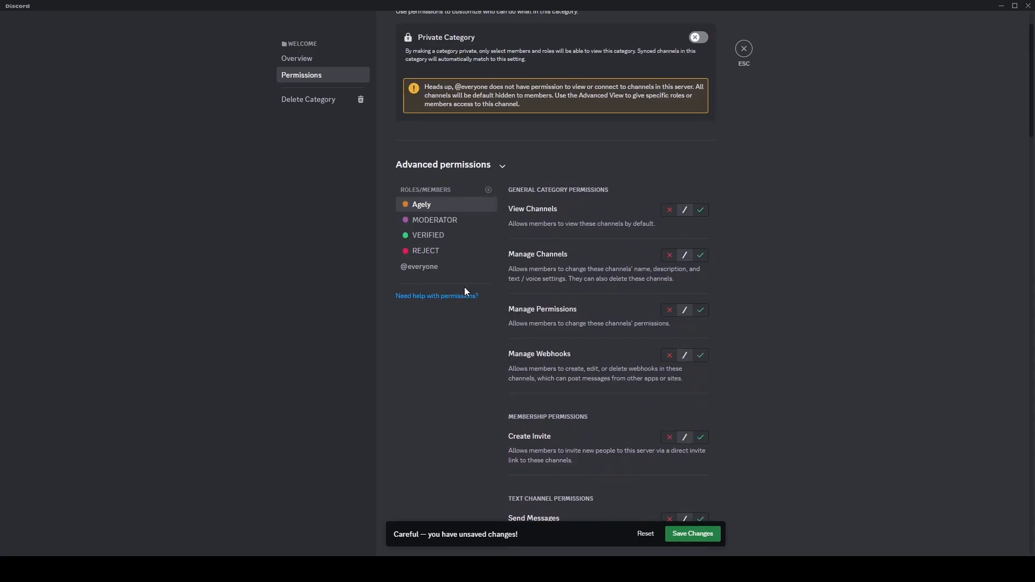
{"action": "left_click", "coordinate": [701, 213]}
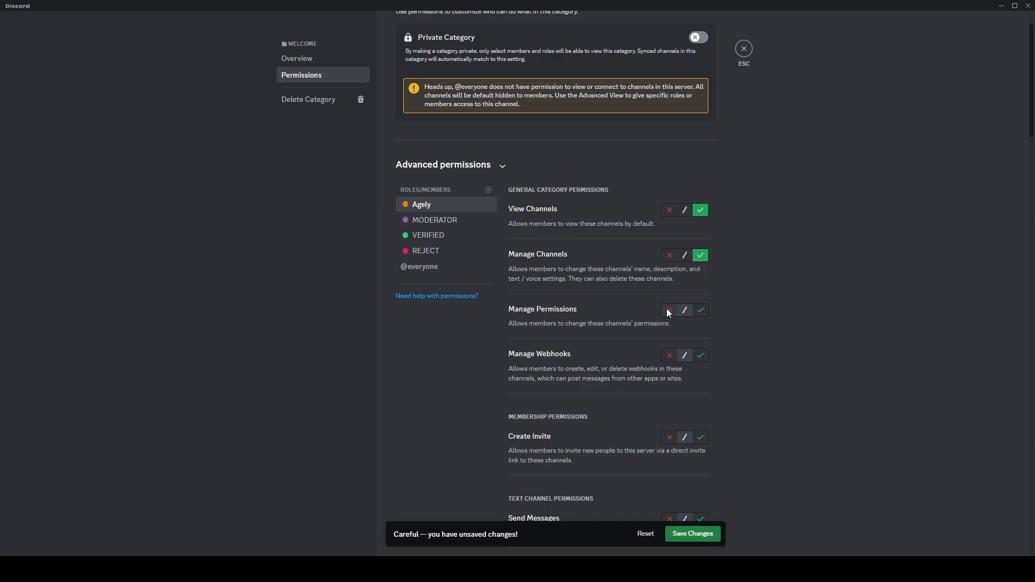
{"action": "left_click", "coordinate": [702, 311]}
- Deny the Agely role creating invites, allow it external sounds, and exit the category settings
{"action": "scroll", "coordinate": [687, 337], "scroll_direction": "down", "scroll_amount": 4}
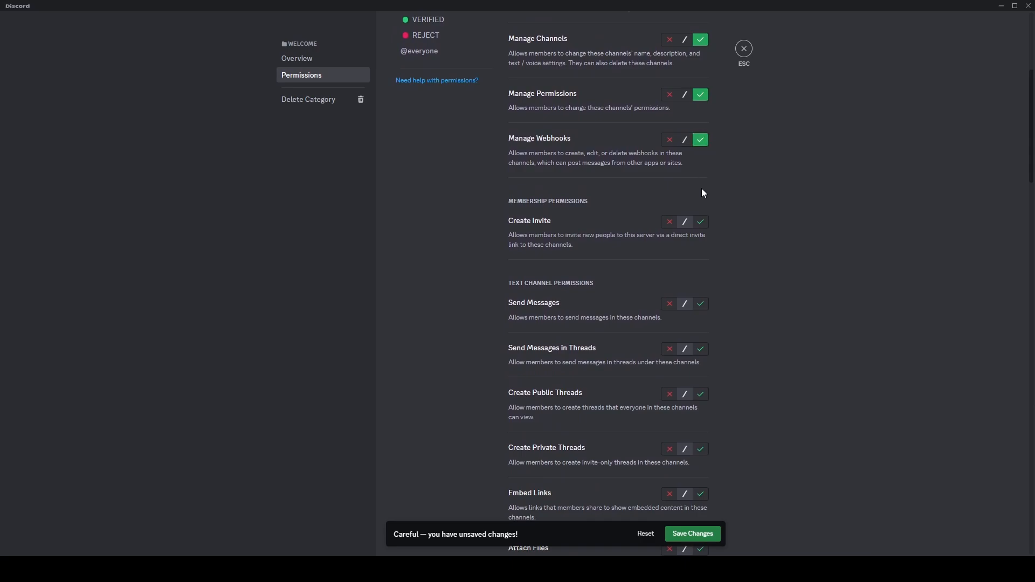
{"action": "left_click", "coordinate": [667, 223]}
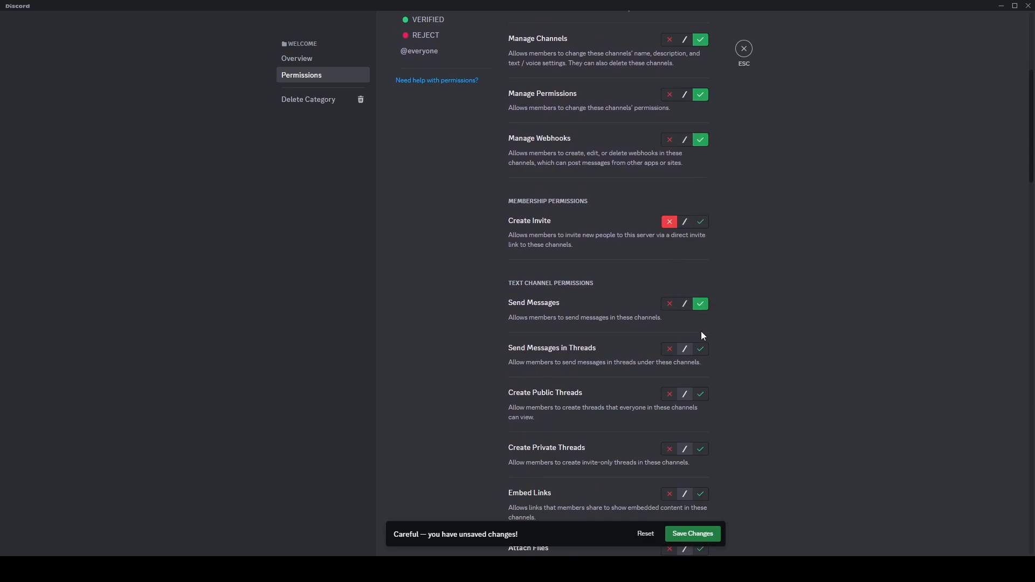
{"action": "scroll", "coordinate": [694, 329], "scroll_direction": "down", "scroll_amount": 2}
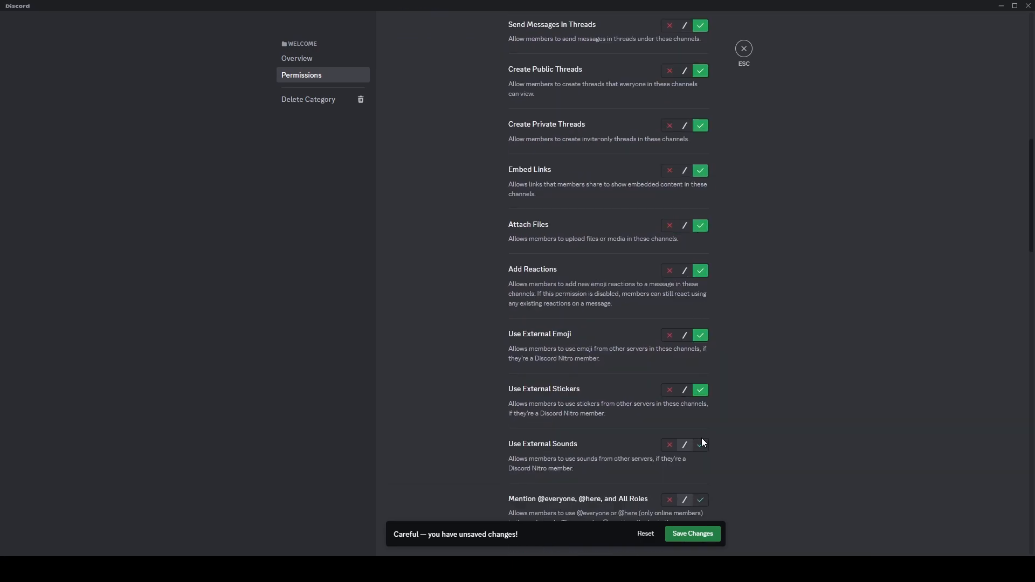
{"action": "left_click", "coordinate": [700, 445]}
{"action": "scroll", "coordinate": [626, 372], "scroll_direction": "up", "scroll_amount": 15}
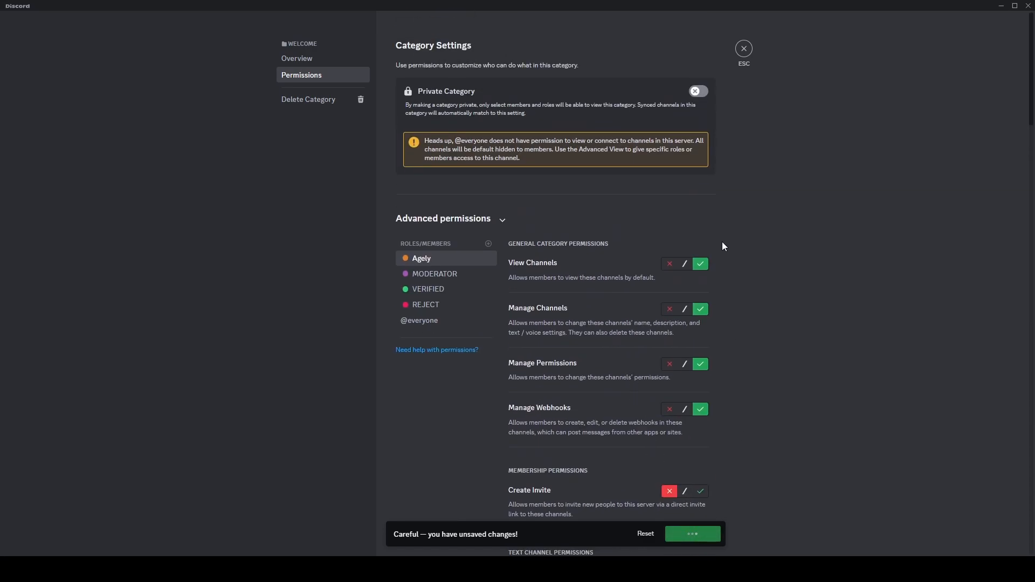
{"action": "left_click", "coordinate": [743, 49]}
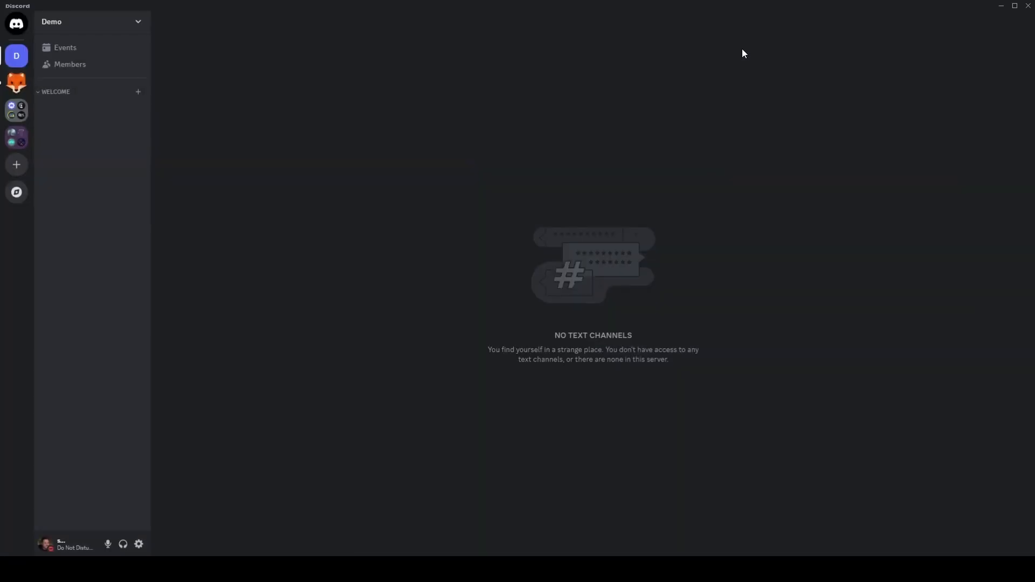
- Create a text channel named start-here in the Welcome category
{"action": "left_click", "coordinate": [139, 92]}
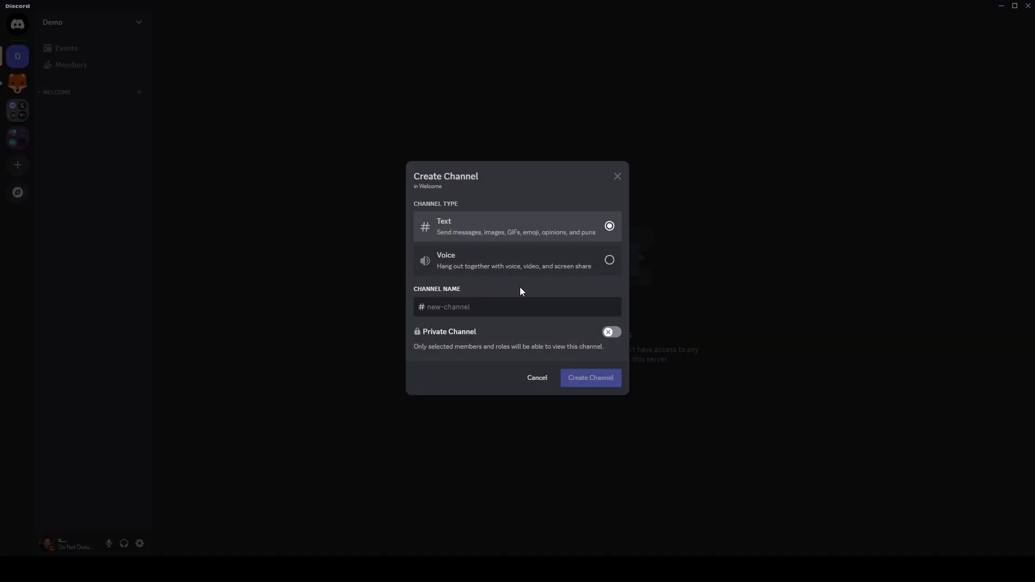
{"action": "type", "text": "start-je"}
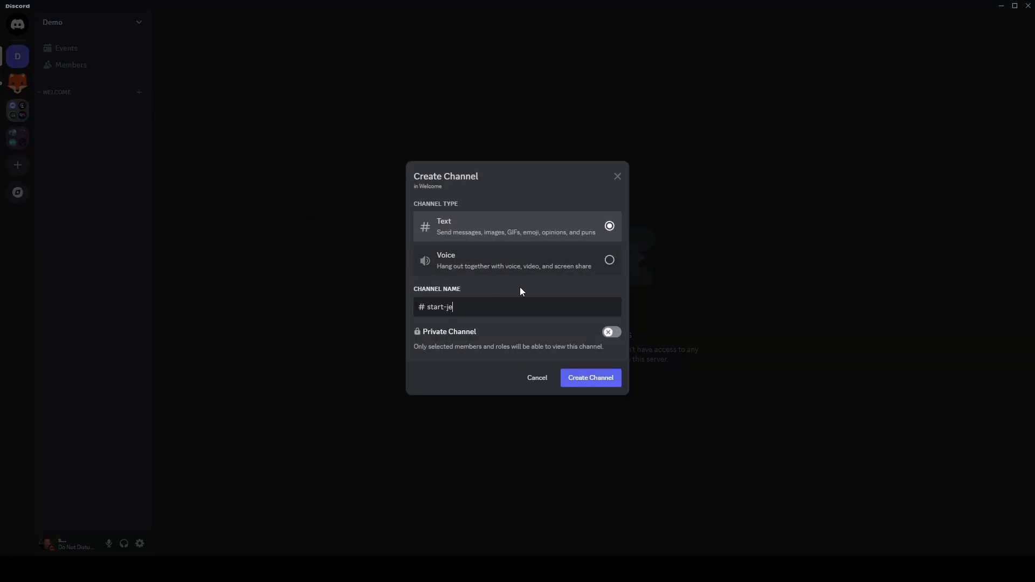
{"action": "key", "text": "BackSpace"}
{"action": "key", "text": "BackSpace"}
{"action": "type", "text": "here"}
{"action": "left_click", "coordinate": [604, 382]}
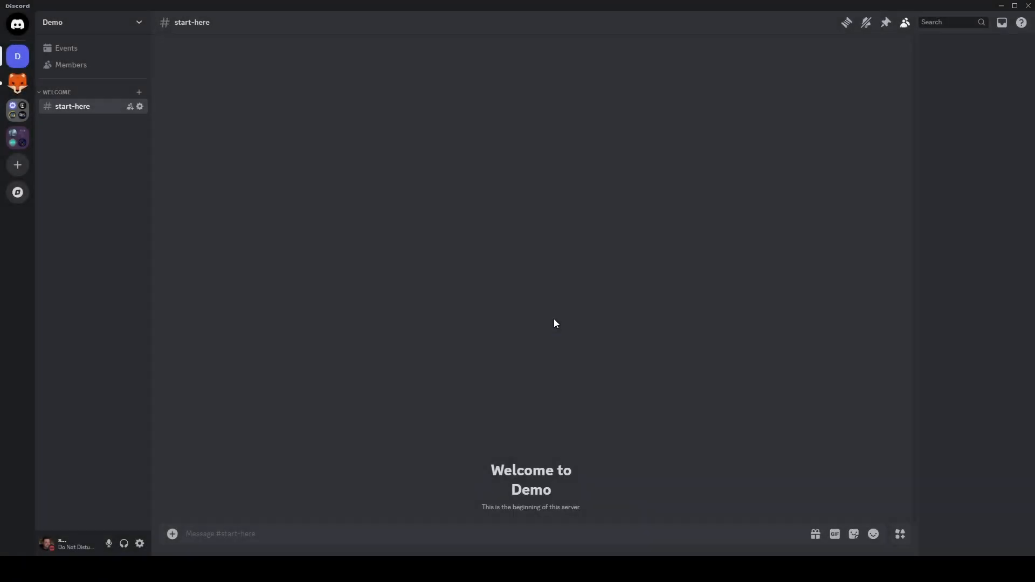
- Create a text channel named rules in the Welcome category
{"action": "left_click", "coordinate": [139, 93]}
{"action": "type", "text": "rules"}
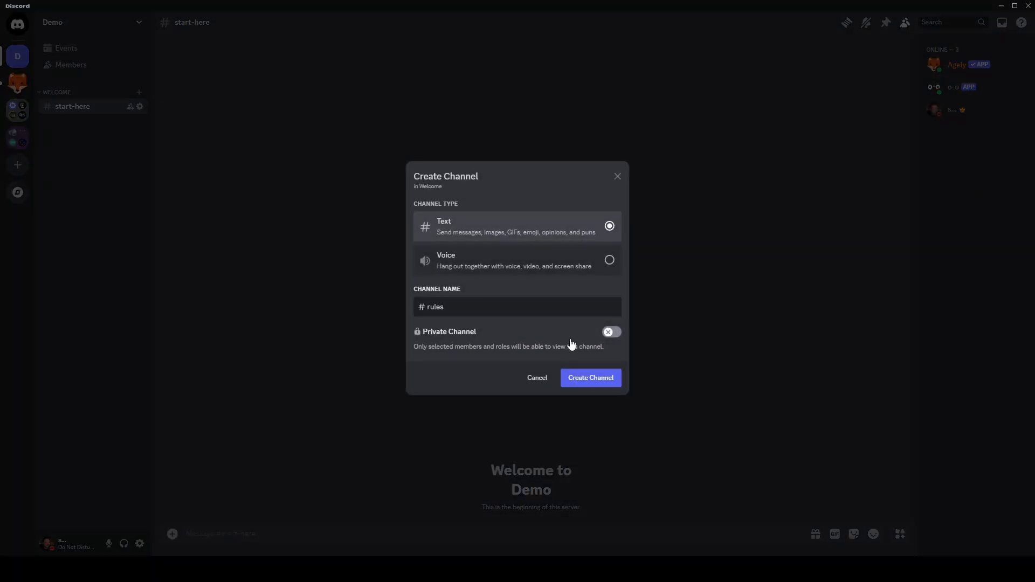
{"action": "left_click", "coordinate": [584, 382]}
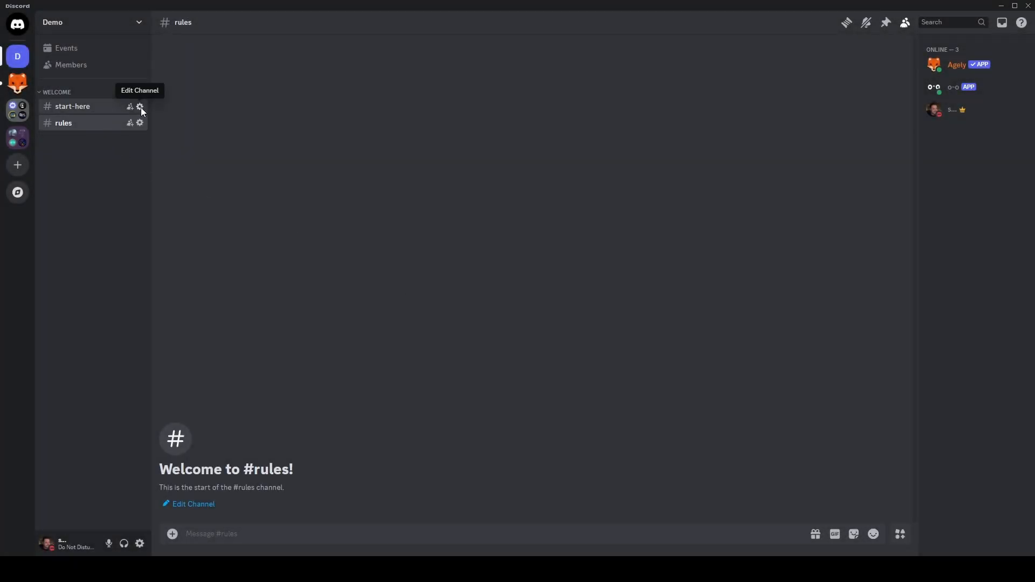
- Inspect the REJECT role's permissions in the start-here channel settings, then close them
{"action": "left_click", "coordinate": [139, 106]}
{"action": "left_click", "coordinate": [292, 78]}
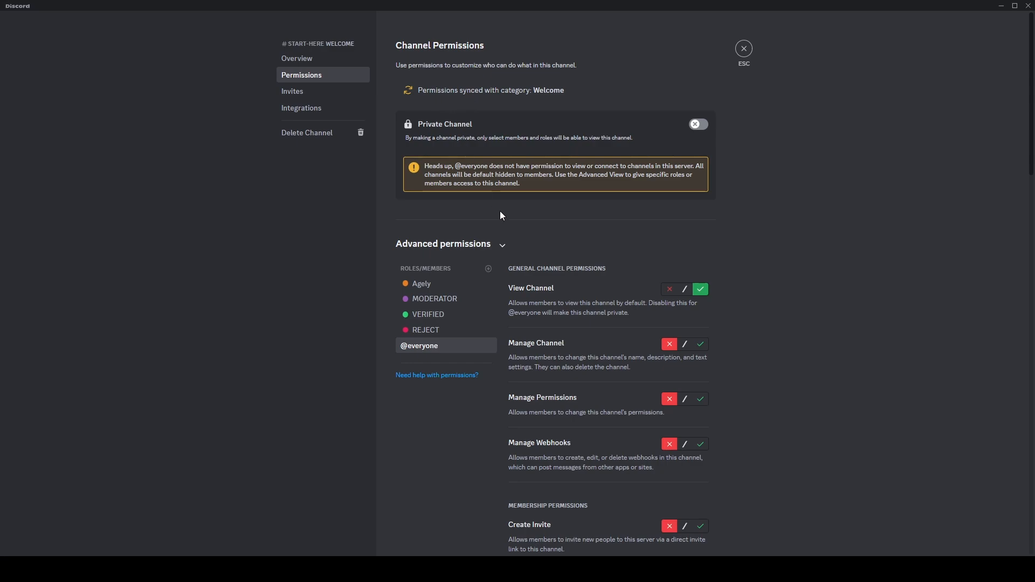
{"action": "left_click", "coordinate": [427, 330]}
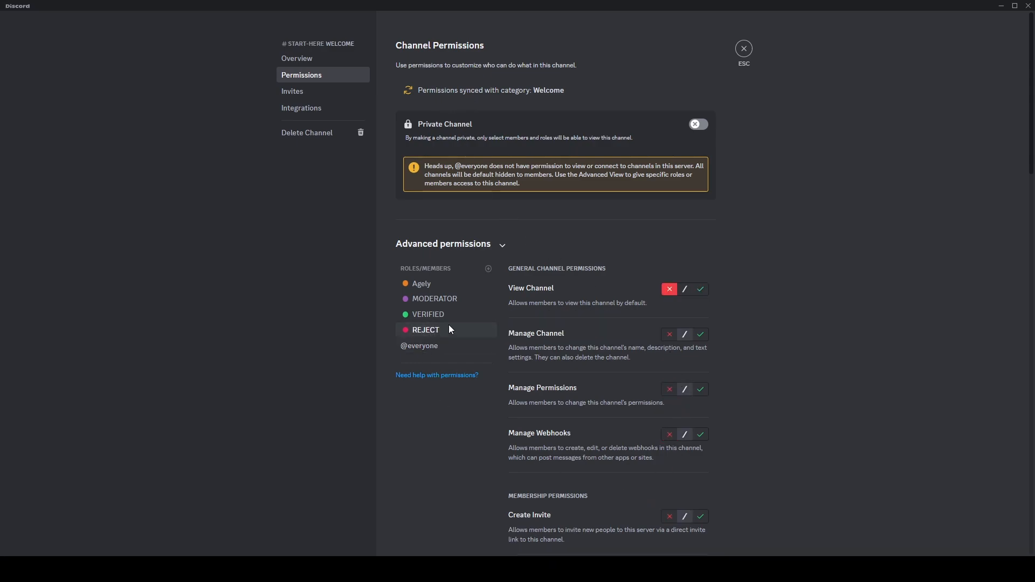
{"action": "left_click", "coordinate": [743, 50]}
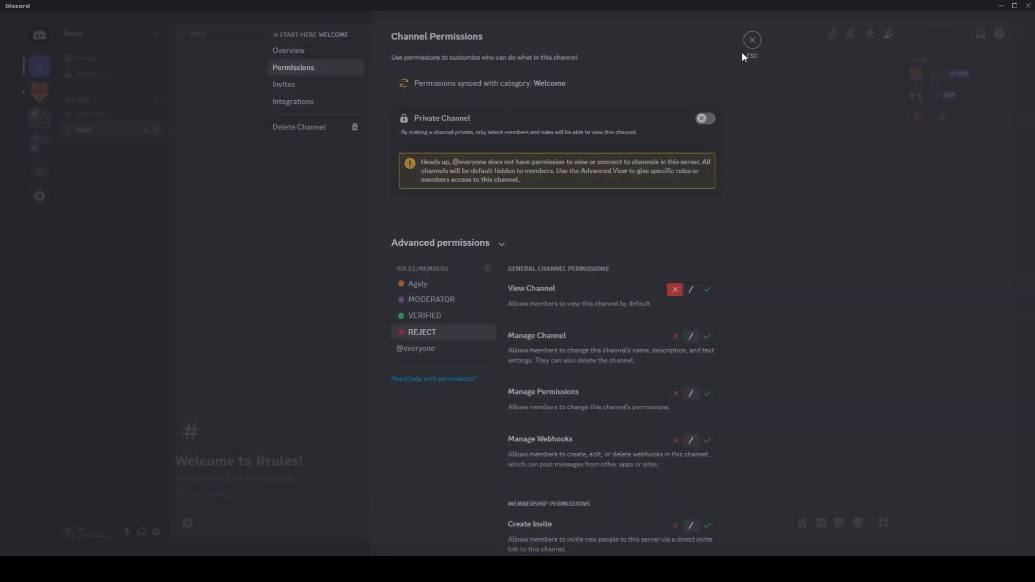
- Create a text channel named access-denied in the Welcome category
{"action": "left_click", "coordinate": [139, 92]}
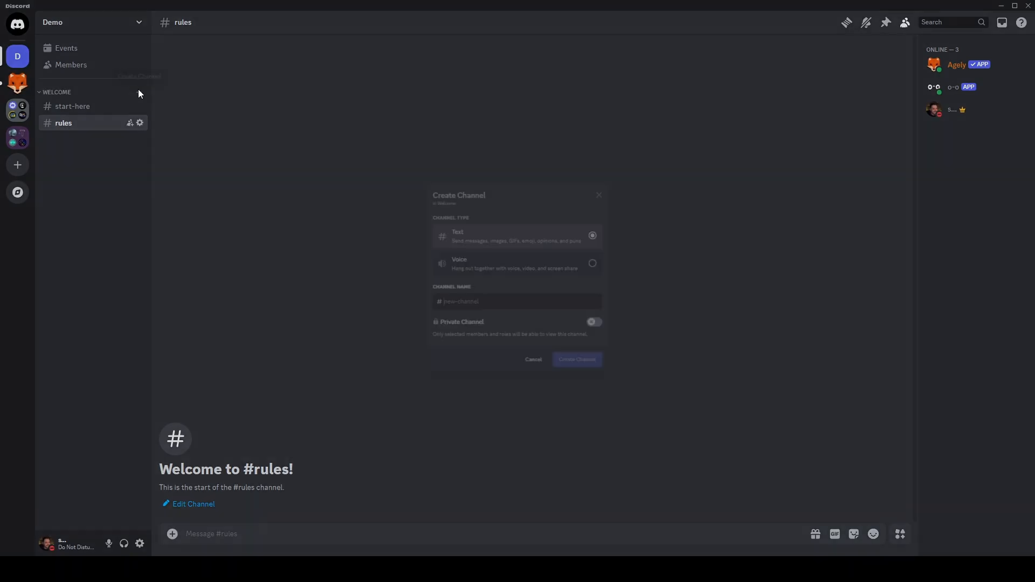
{"action": "type", "text": "access-denied"}
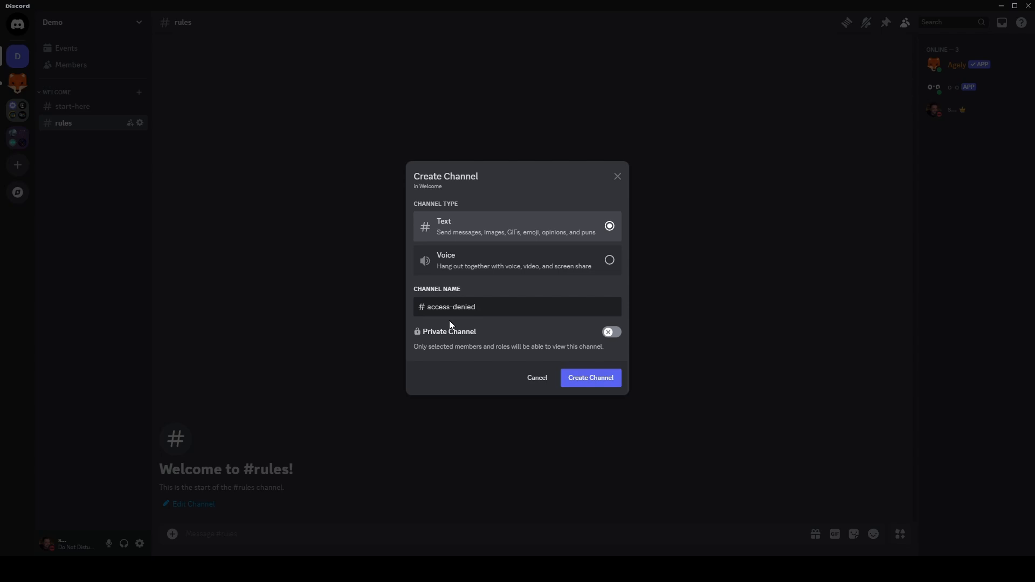
{"action": "left_click", "coordinate": [617, 378]}
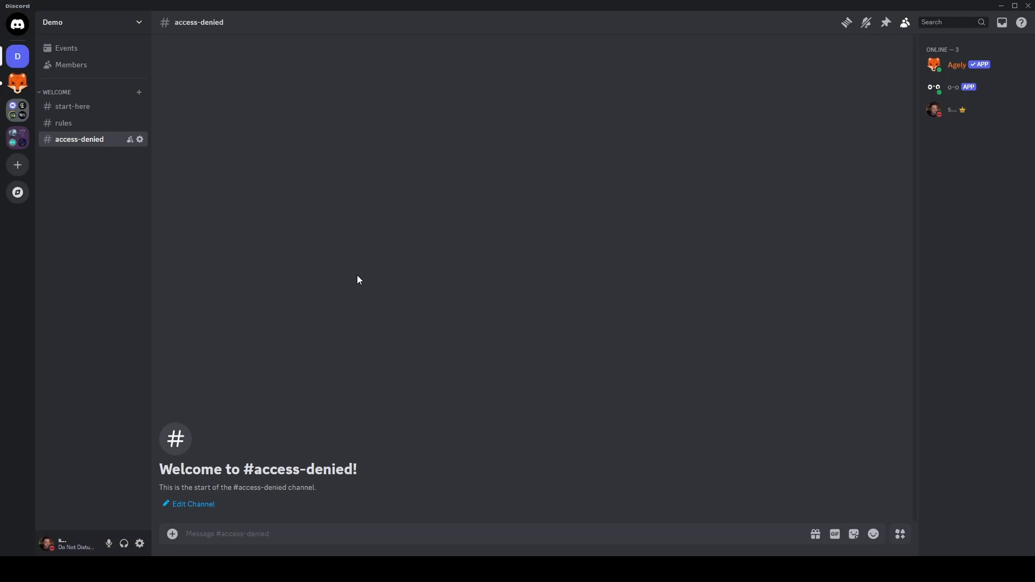
- Open the access-denied channel permissions and allow the REJECT role to view the channel
{"action": "left_click", "coordinate": [141, 139]}
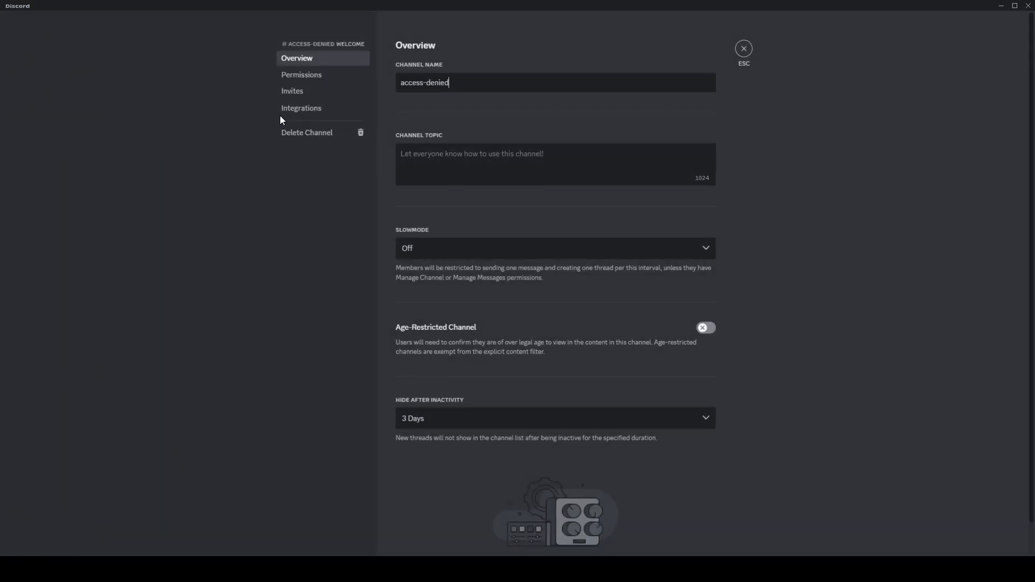
{"action": "left_click", "coordinate": [317, 79]}
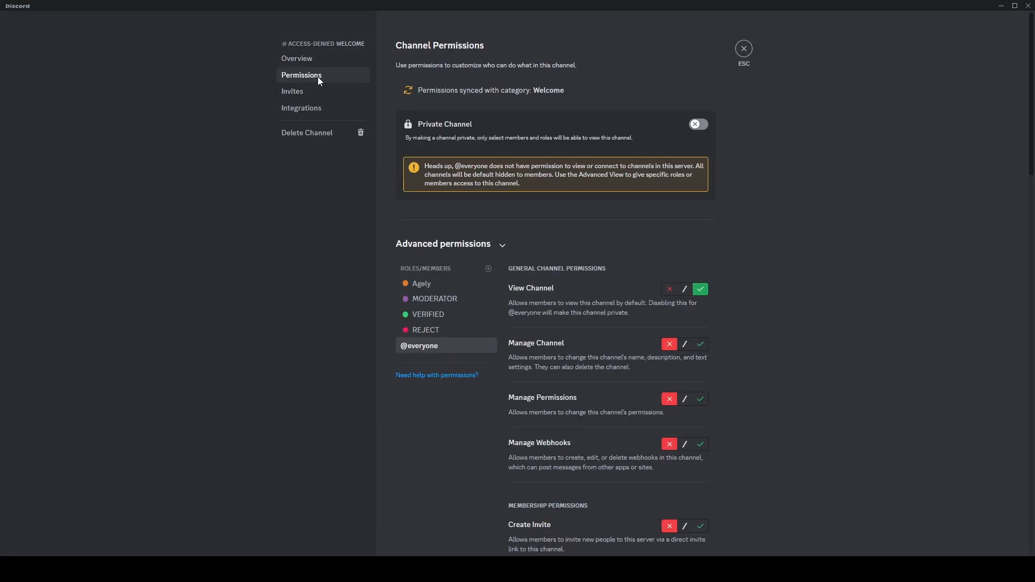
{"action": "left_click", "coordinate": [425, 332]}
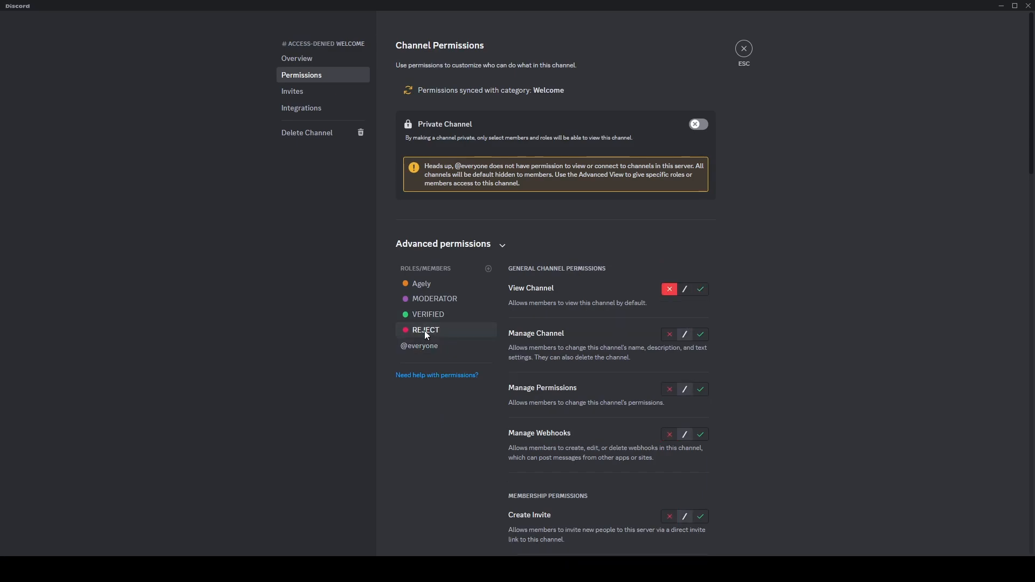
{"action": "left_click", "coordinate": [701, 290]}
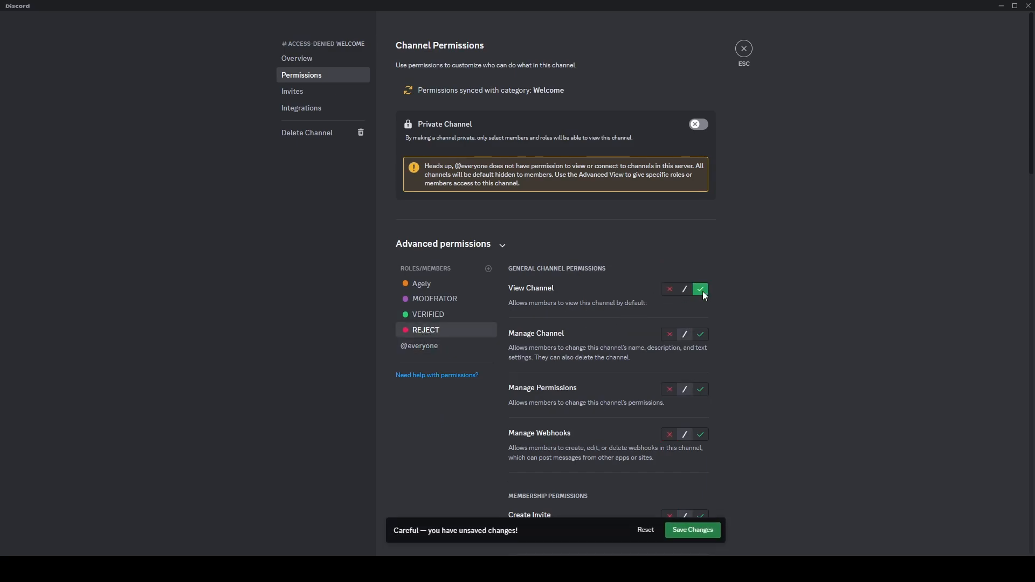
{"action": "left_click", "coordinate": [442, 316]}
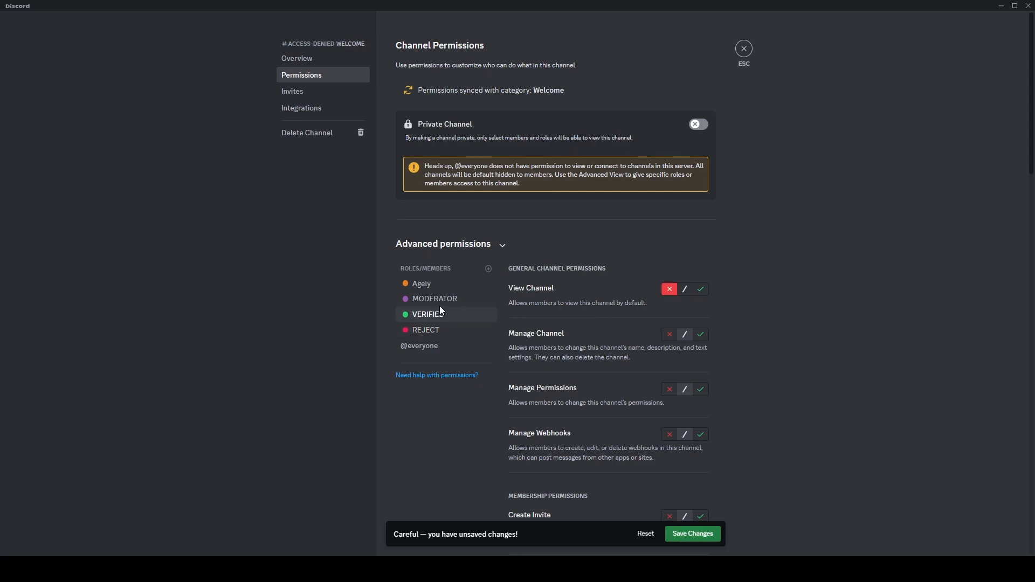
{"action": "left_click", "coordinate": [425, 347]}
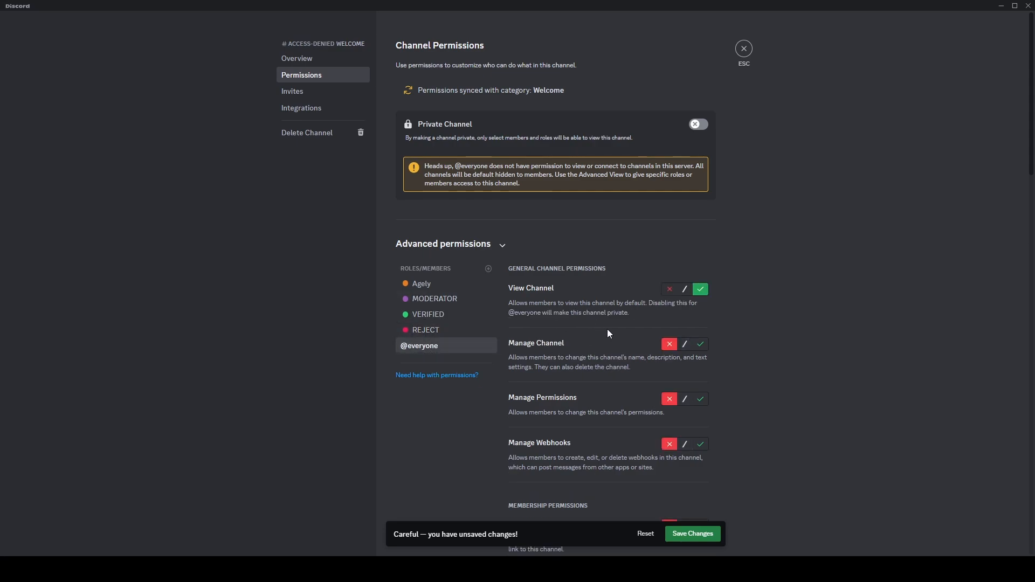
{"action": "left_click", "coordinate": [669, 289]}
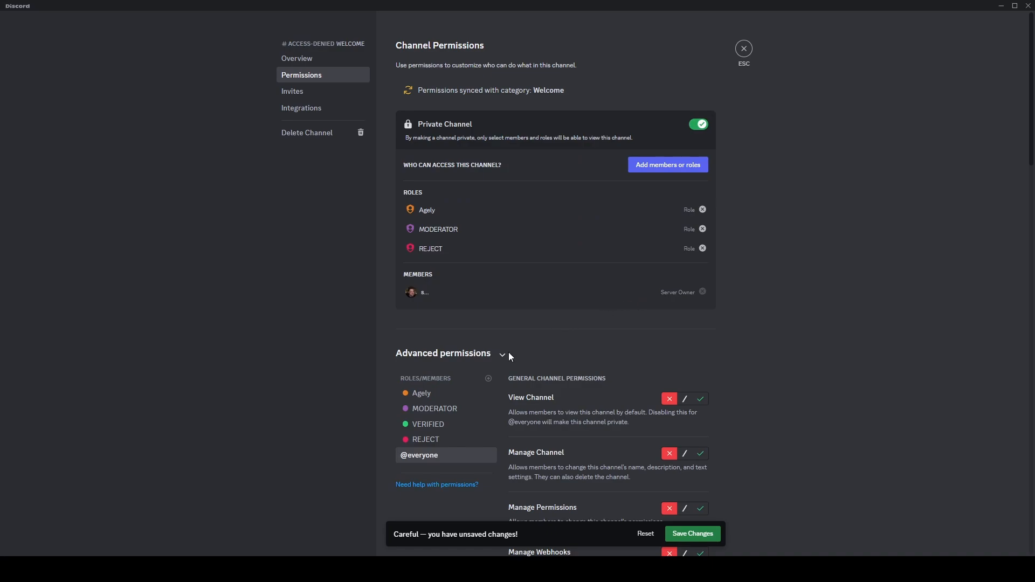
- Review the VERIFIED, MODERATOR and Agely role permissions for the access-denied channel
{"action": "scroll", "coordinate": [485, 387], "scroll_direction": "down", "scroll_amount": 2}
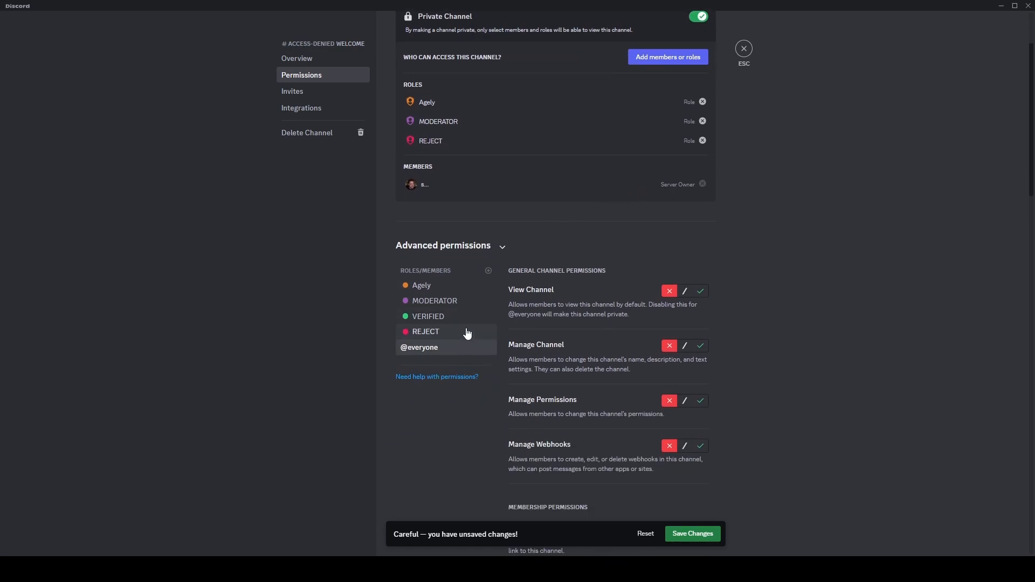
{"action": "left_click", "coordinate": [465, 317]}
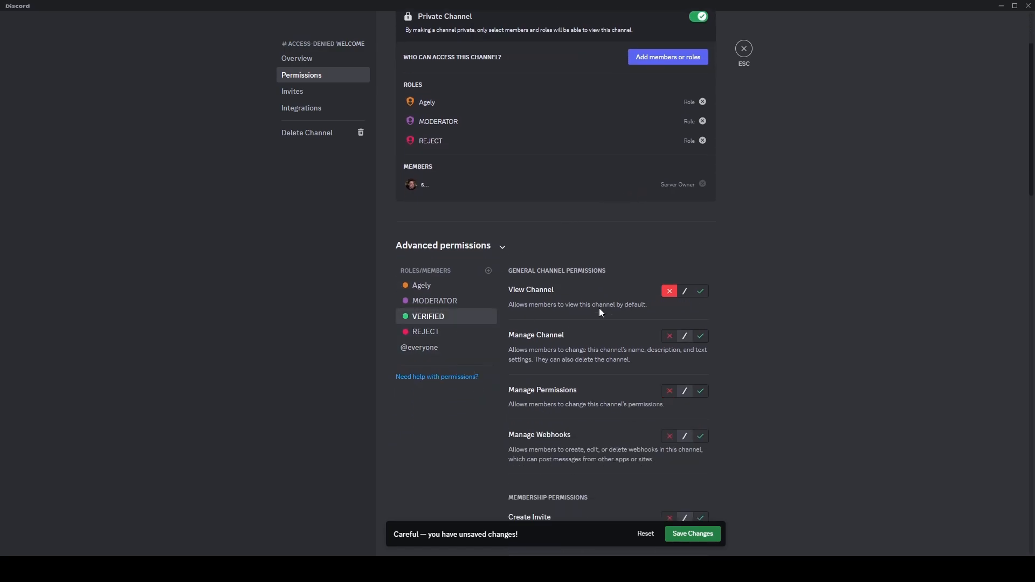
{"action": "left_click", "coordinate": [452, 302]}
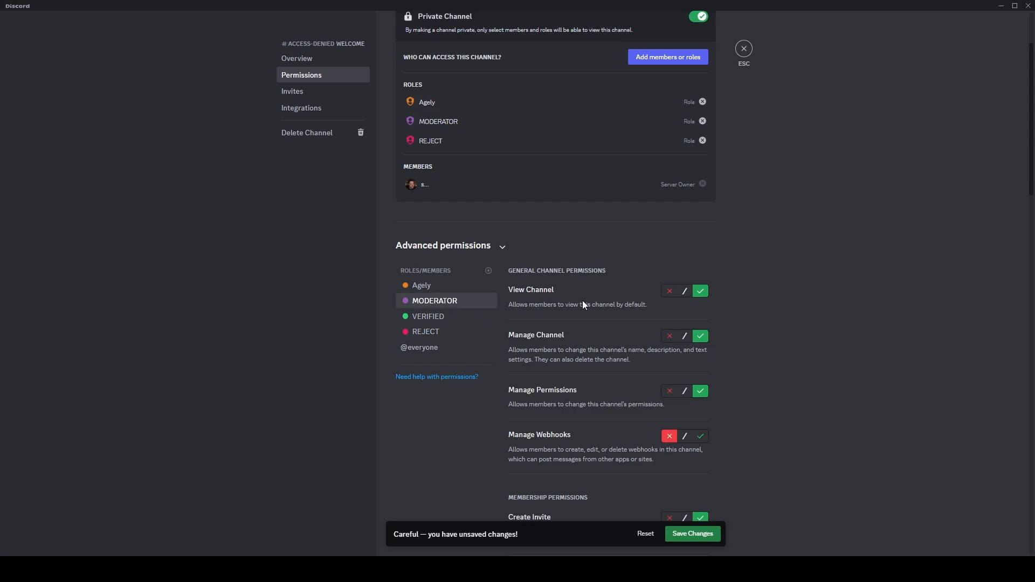
{"action": "left_click", "coordinate": [472, 288]}
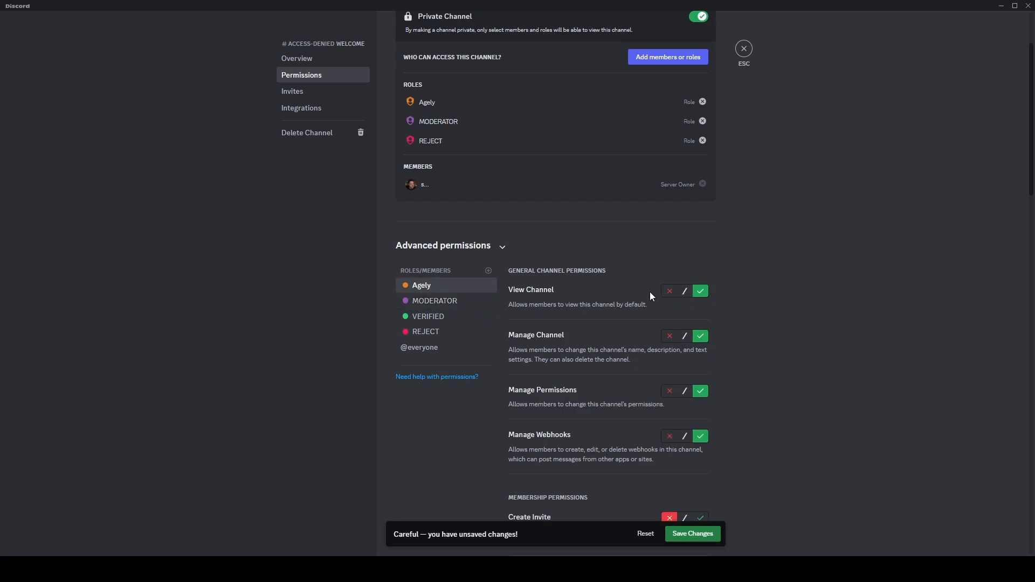
- Allow the REJECT role to send messages in the access-denied channel
{"action": "scroll", "coordinate": [650, 295], "scroll_direction": "down", "scroll_amount": 5}
{"action": "left_click", "coordinate": [439, 64]}
{"action": "scroll", "coordinate": [512, 77], "scroll_direction": "up", "scroll_amount": 1}
{"action": "scroll", "coordinate": [587, 278], "scroll_direction": "down", "scroll_amount": 1}
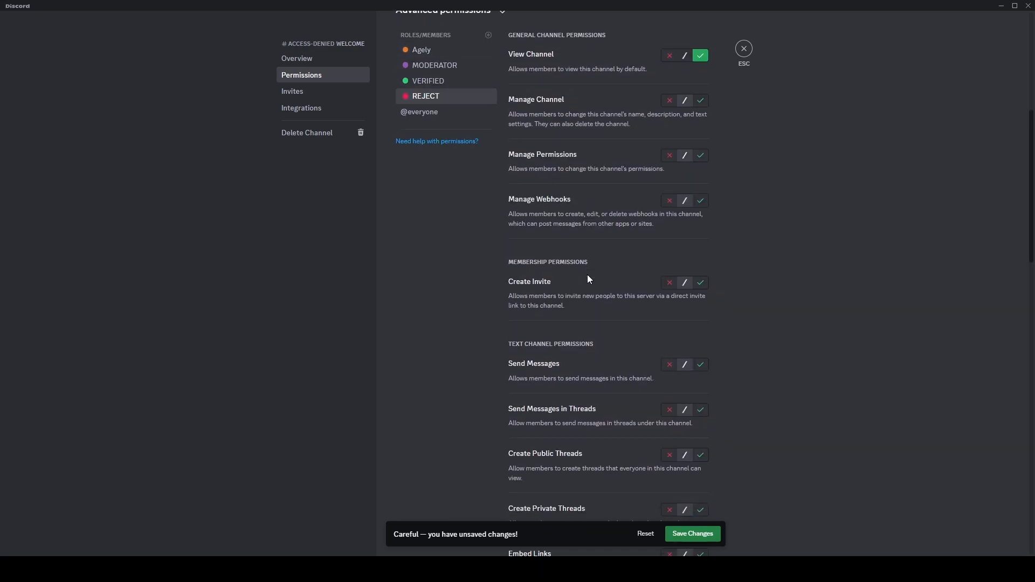
{"action": "scroll", "coordinate": [589, 279], "scroll_direction": "down", "scroll_amount": 2}
{"action": "left_click", "coordinate": [700, 269]}
- Deny the REJECT role sending messages in threads, creating public and private threads, embedding links and attaching files
{"action": "scroll", "coordinate": [677, 271], "scroll_direction": "down", "scroll_amount": 1}
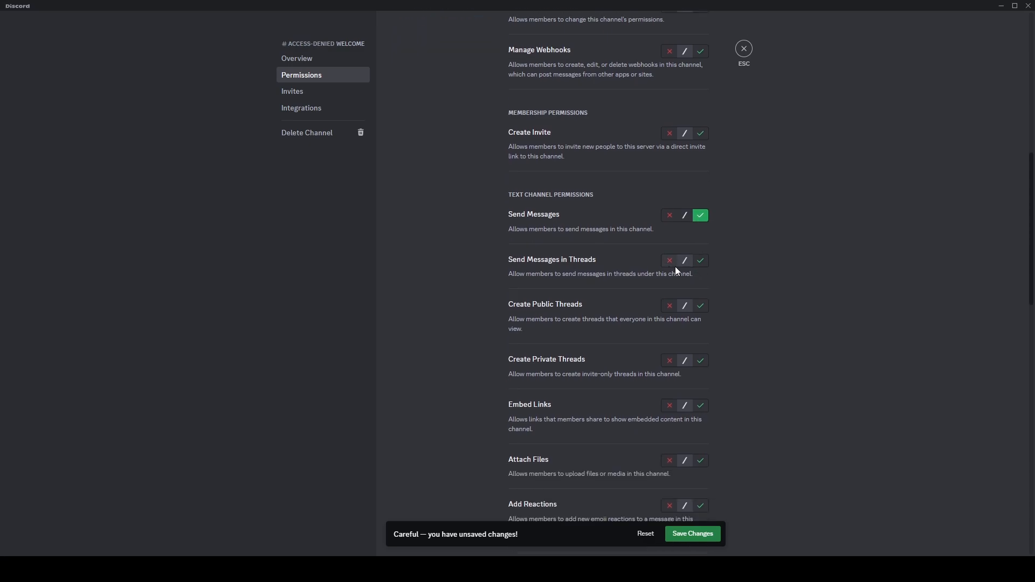
{"action": "left_click", "coordinate": [668, 361]}
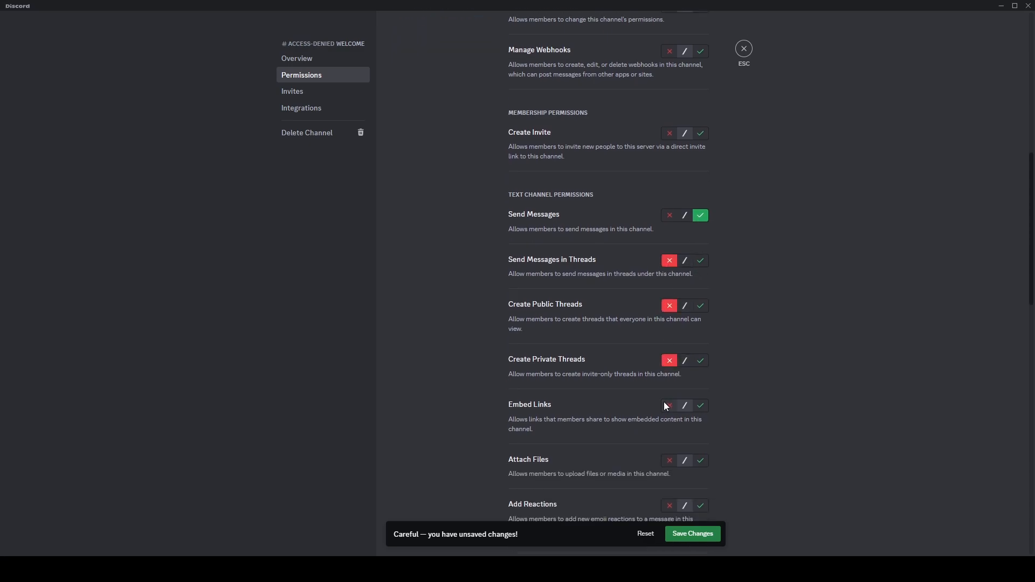
{"action": "left_click", "coordinate": [669, 406]}
{"action": "left_click", "coordinate": [669, 461]}
- Deny the REJECT role adding reactions, save the changes, and close the channel settings
{"action": "scroll", "coordinate": [646, 447], "scroll_direction": "down", "scroll_amount": 2}
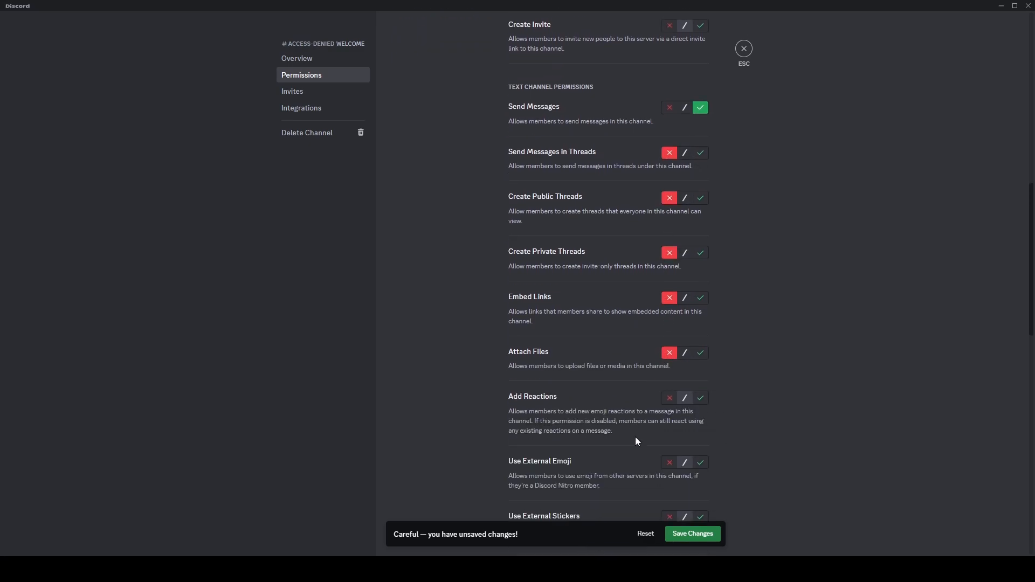
{"action": "left_click", "coordinate": [669, 398]}
{"action": "left_click", "coordinate": [683, 532]}
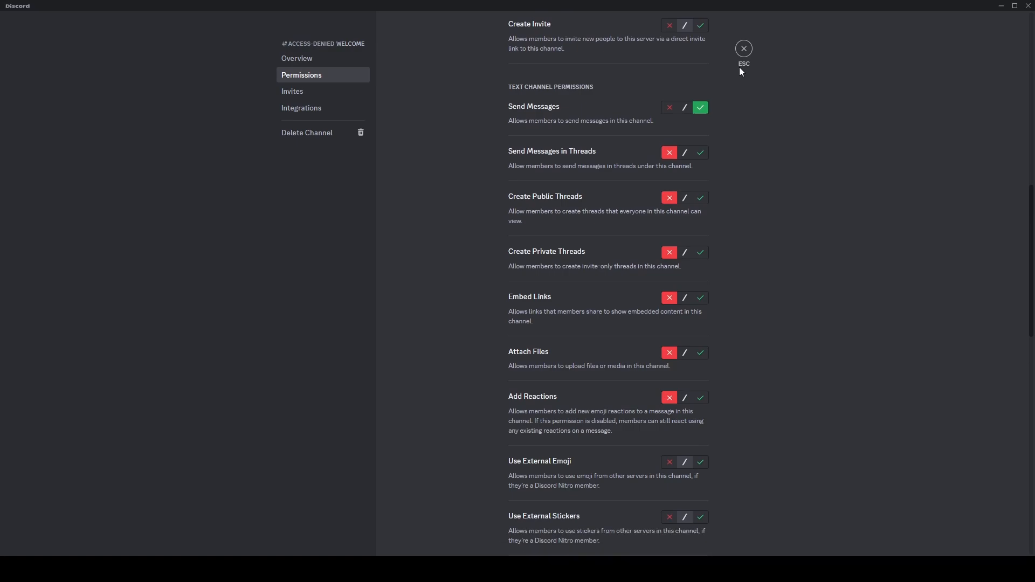
{"action": "left_click", "coordinate": [743, 50]}
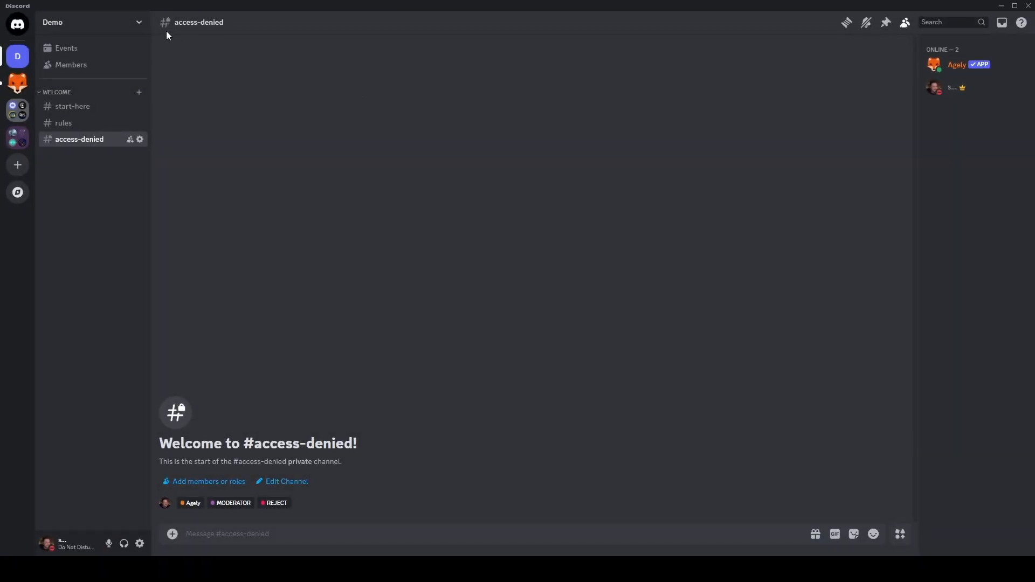
- Create a new server category named Chat
{"action": "left_click", "coordinate": [110, 23]}
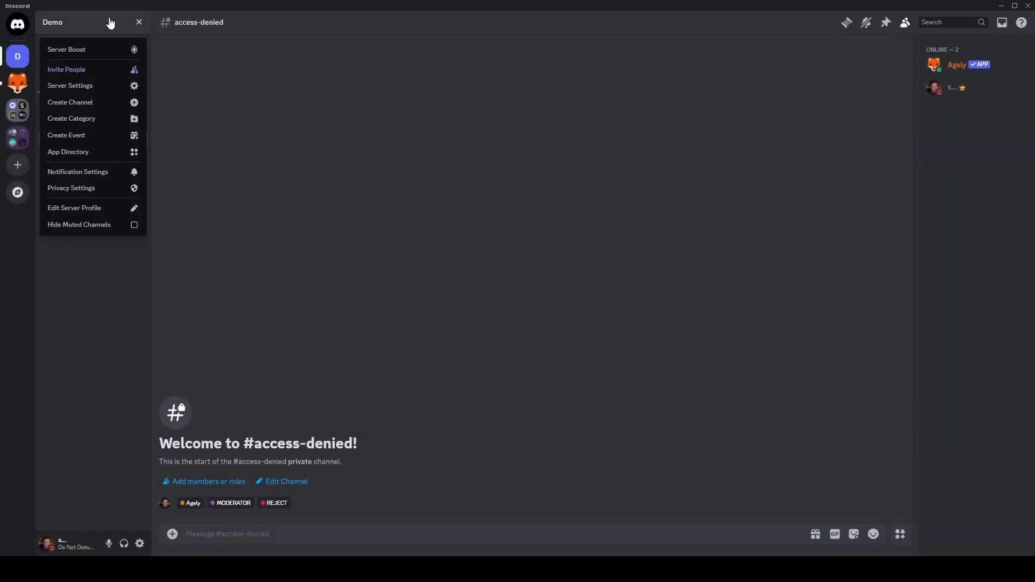
{"action": "left_click", "coordinate": [102, 119]}
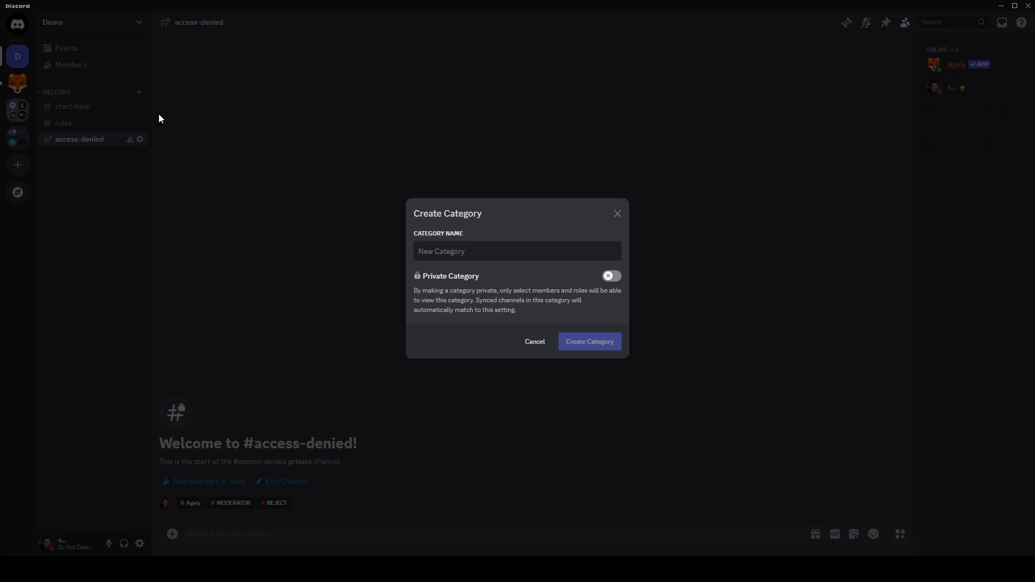
{"action": "type", "text": "Chat"}
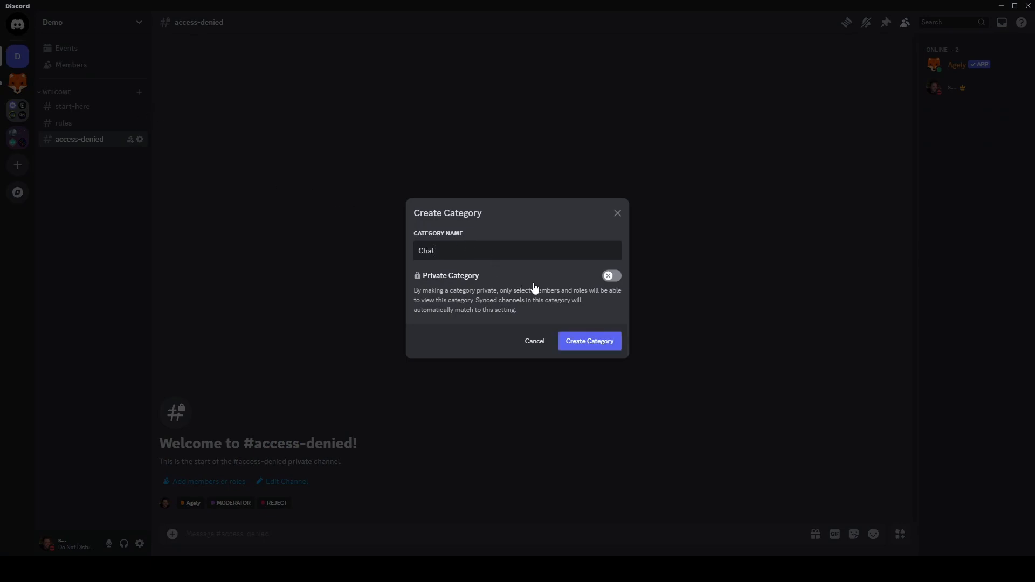
{"action": "left_click", "coordinate": [581, 345]}
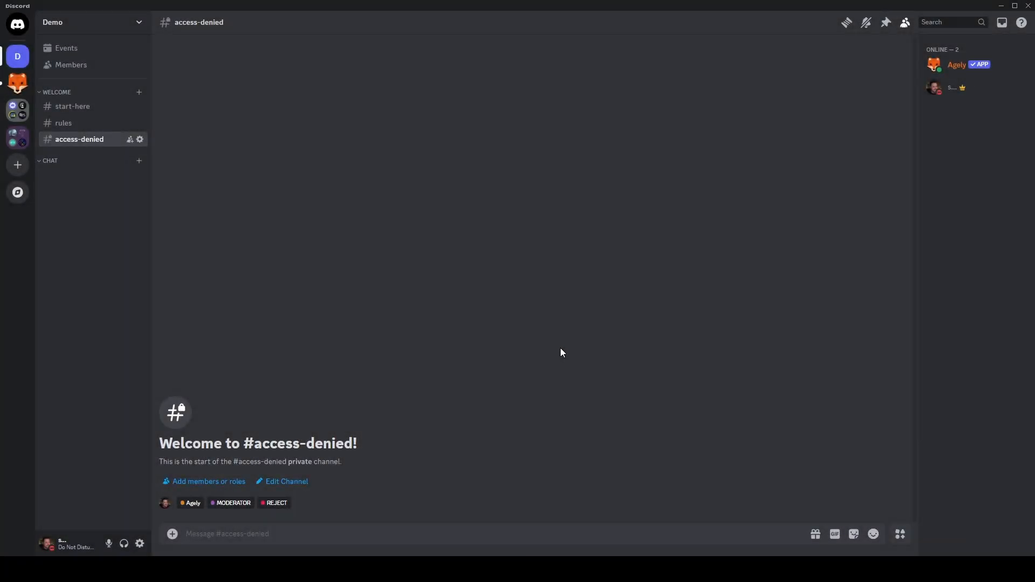
{"action": "right_click", "coordinate": [77, 164]}
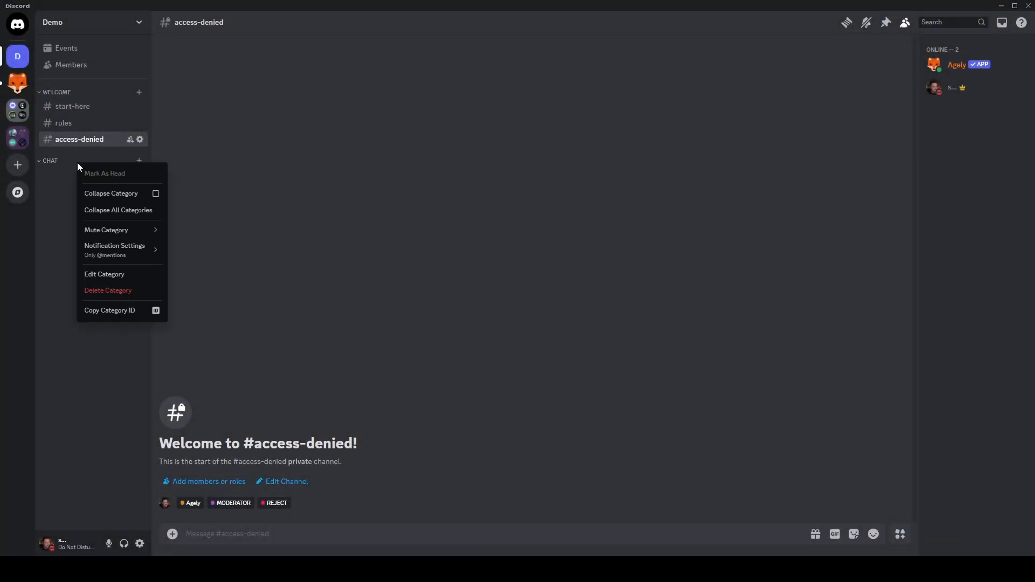
{"action": "left_click", "coordinate": [115, 275]}
{"action": "left_click", "coordinate": [321, 75]}
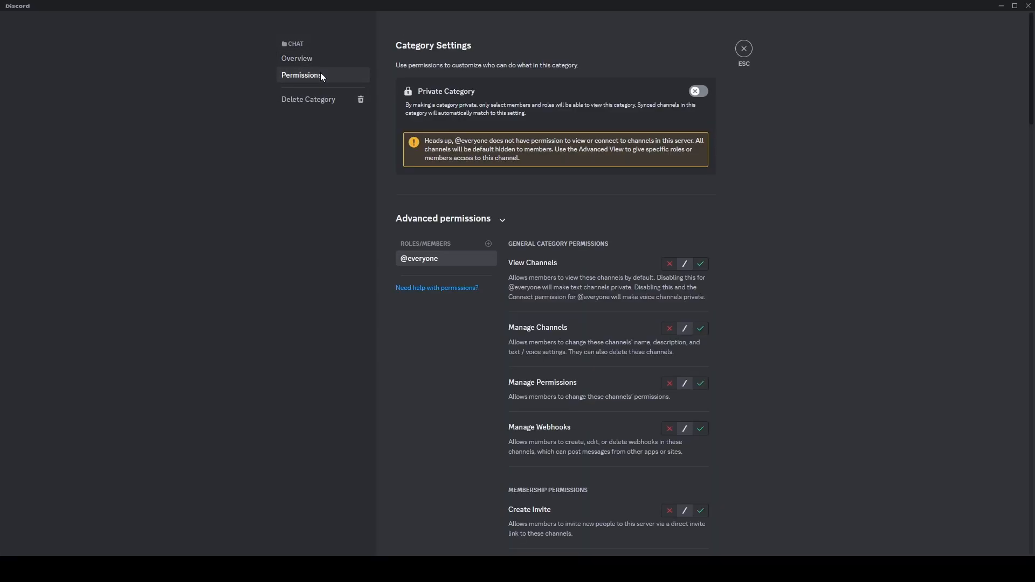
{"action": "left_click", "coordinate": [664, 266]}
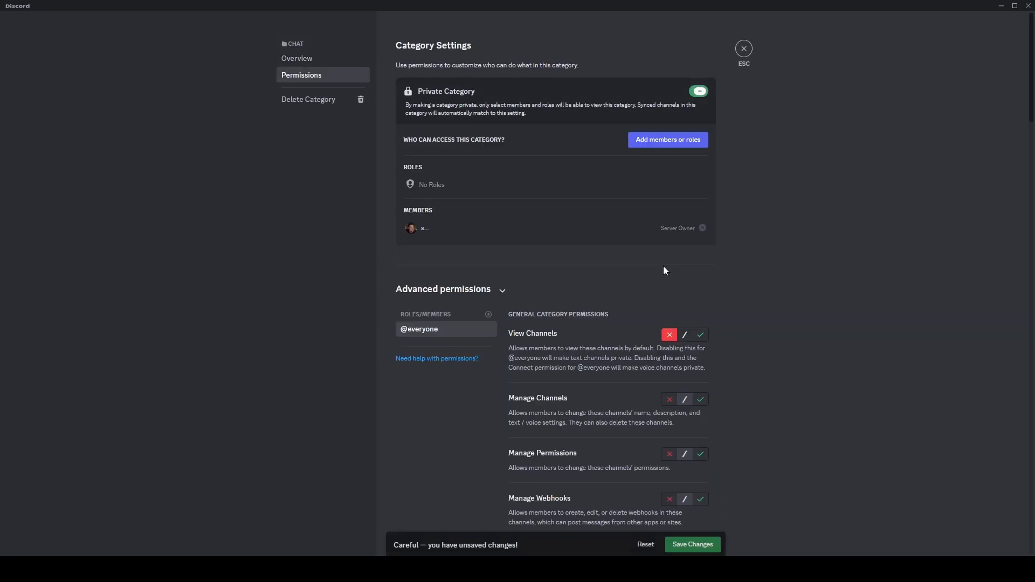
- Add the VERIFIED role to the Chat category's permissions and allow it to view channels
{"action": "left_click", "coordinate": [489, 316]}
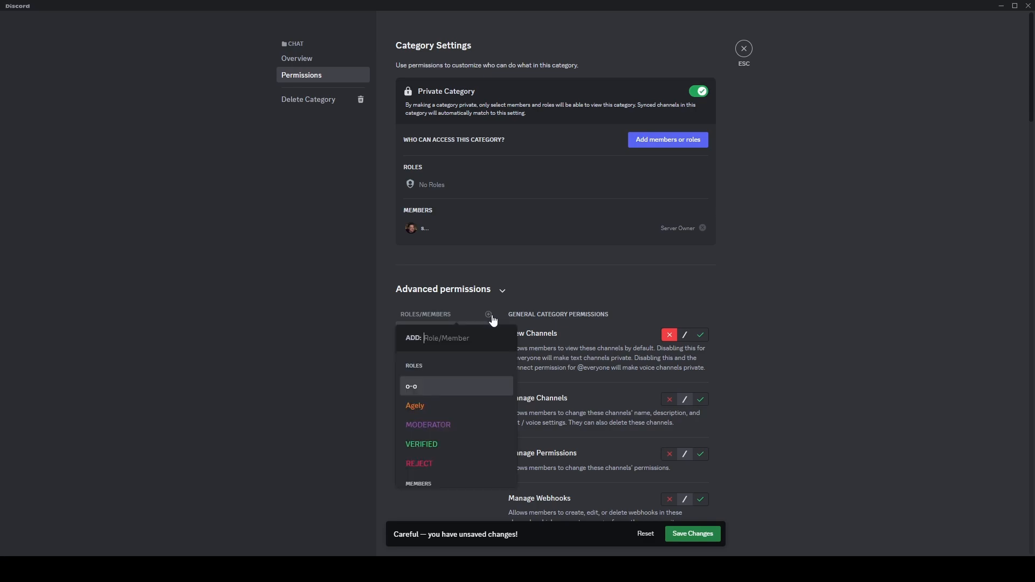
{"action": "left_click", "coordinate": [473, 444]}
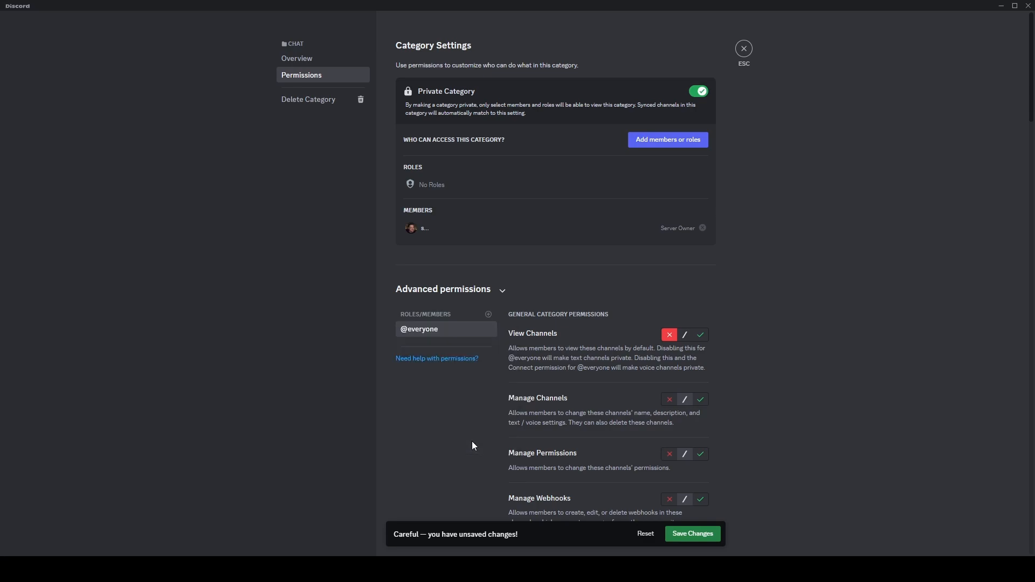
{"action": "left_click", "coordinate": [702, 336]}
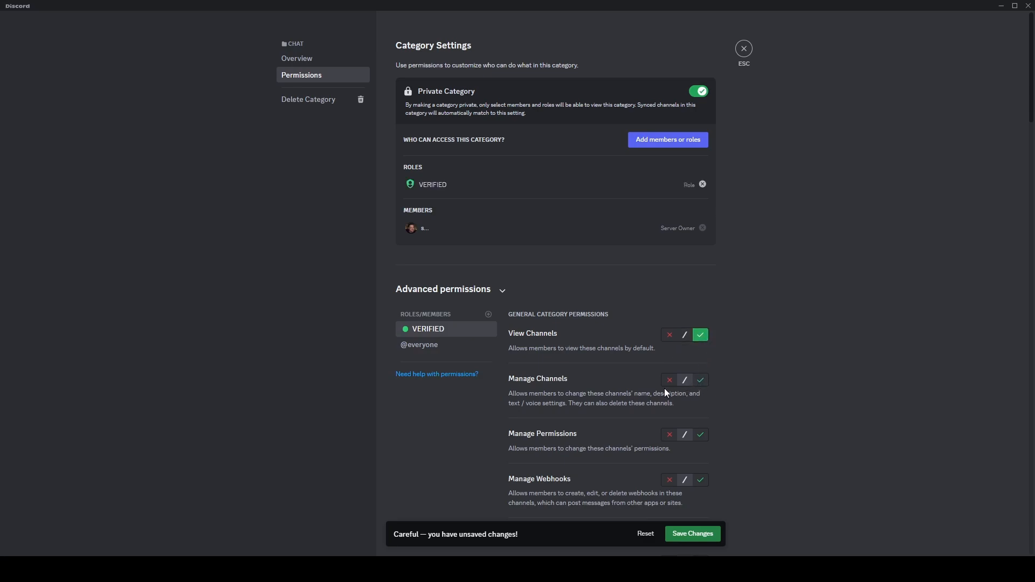
- Deny the VERIFIED role managing channels, permissions and webhooks, and allow it to create invites
{"action": "left_click", "coordinate": [663, 480]}
{"action": "scroll", "coordinate": [657, 464], "scroll_direction": "down", "scroll_amount": 2}
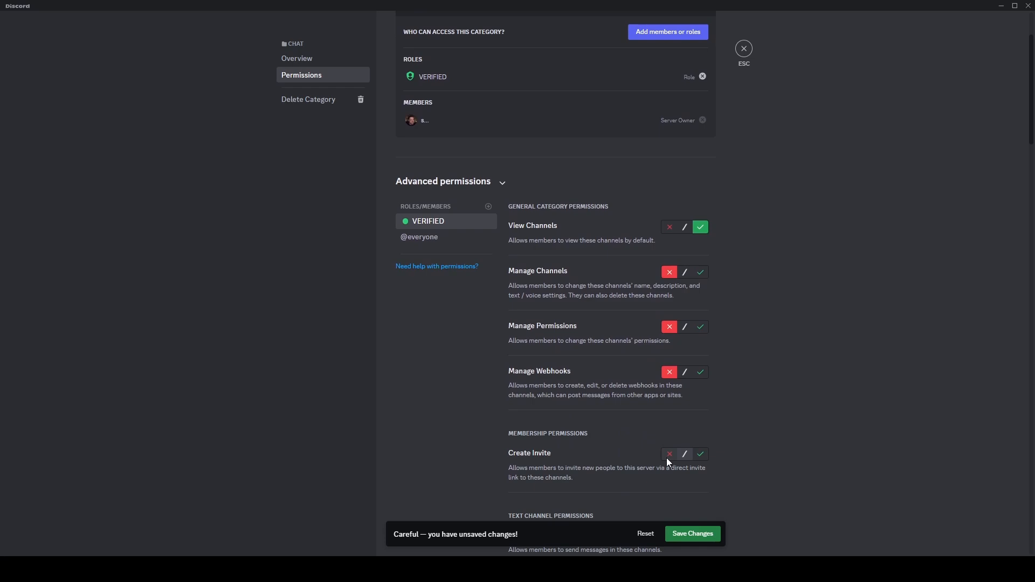
{"action": "left_click", "coordinate": [699, 455]}
- Allow VERIFIED sending messages, embedding links, attaching files, reactions and external emoji, stickers and sounds; deny thread messaging and creation
{"action": "scroll", "coordinate": [675, 463], "scroll_direction": "down", "scroll_amount": 3}
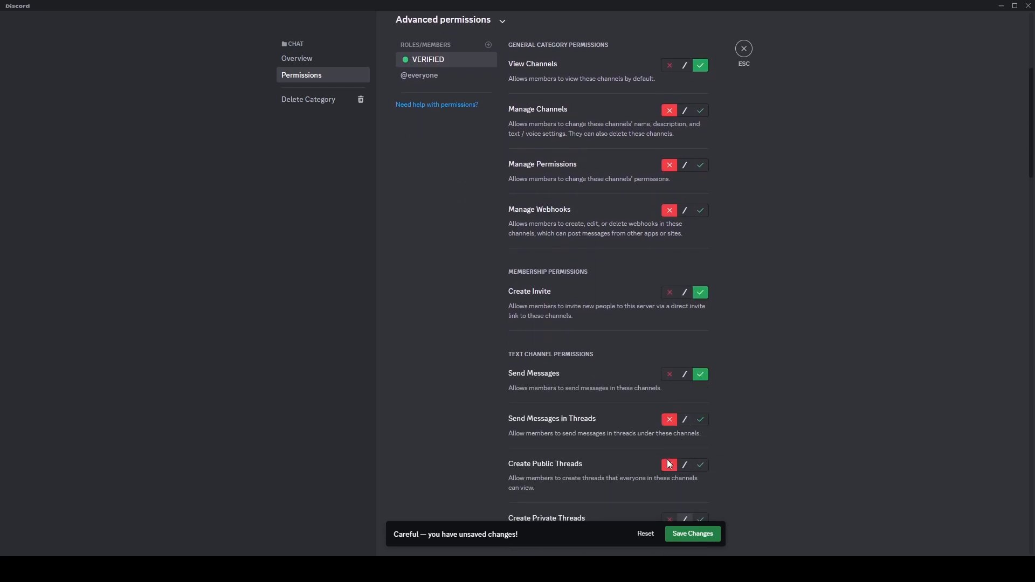
{"action": "scroll", "coordinate": [671, 442], "scroll_direction": "down", "scroll_amount": 2}
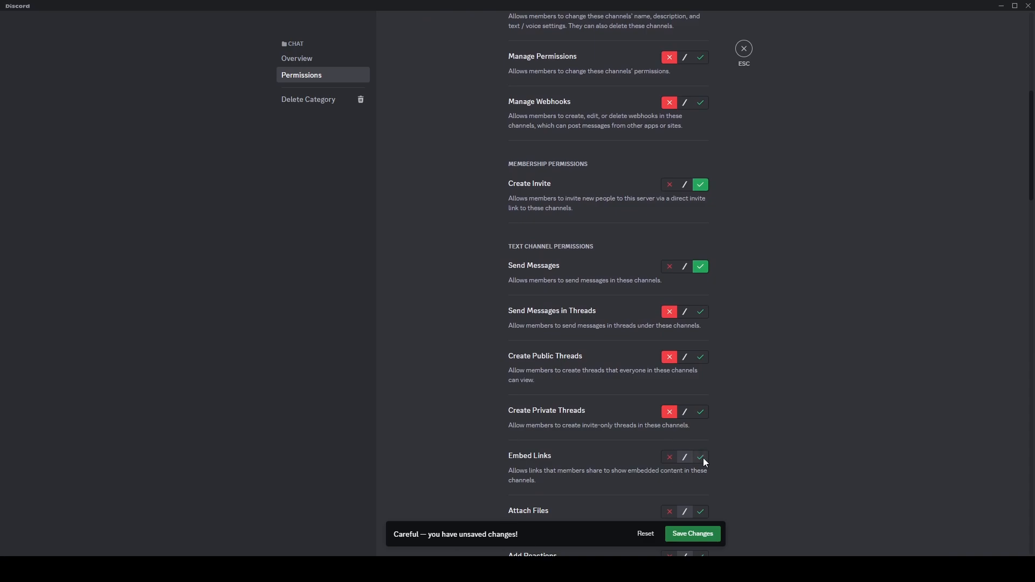
{"action": "left_click", "coordinate": [700, 512]}
{"action": "scroll", "coordinate": [700, 464], "scroll_direction": "down", "scroll_amount": 3}
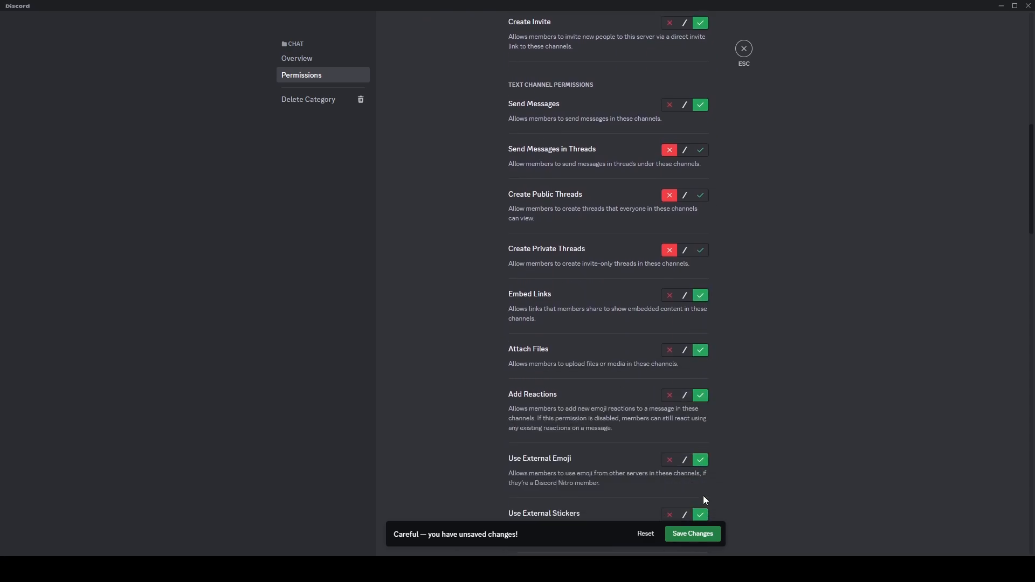
{"action": "scroll", "coordinate": [700, 486], "scroll_direction": "down", "scroll_amount": 2}
{"action": "left_click", "coordinate": [700, 460]}
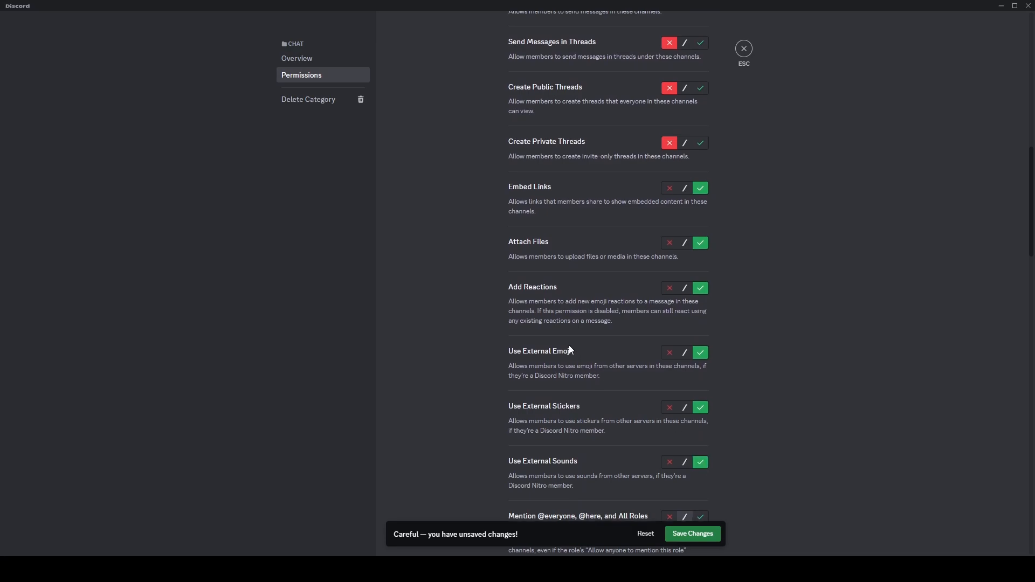
- Add the REJECT role to the Chat category's permissions and deny it viewing channels
{"action": "scroll", "coordinate": [569, 345], "scroll_direction": "up", "scroll_amount": 11}
{"action": "left_click", "coordinate": [488, 315]}
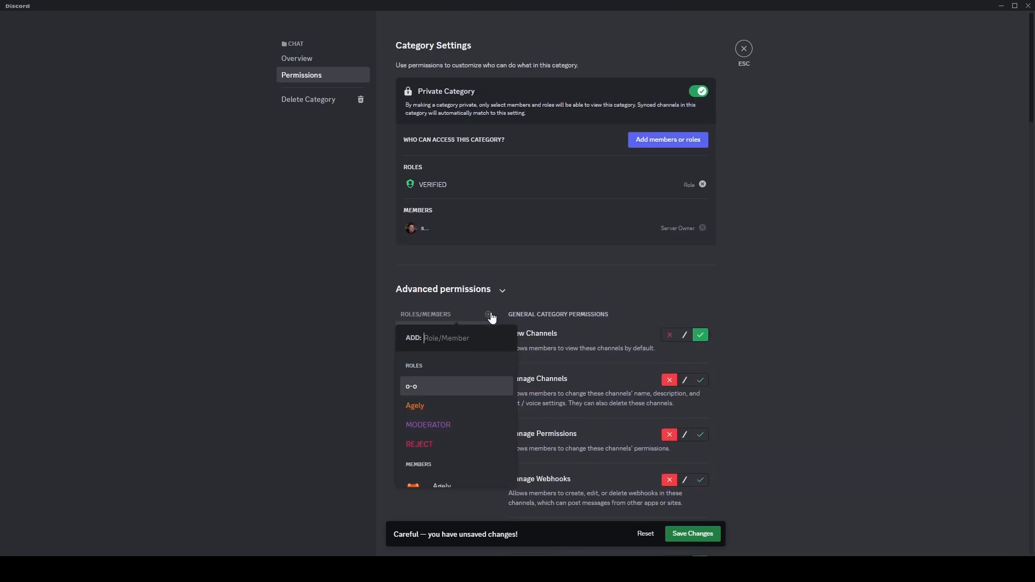
{"action": "left_click", "coordinate": [468, 439]}
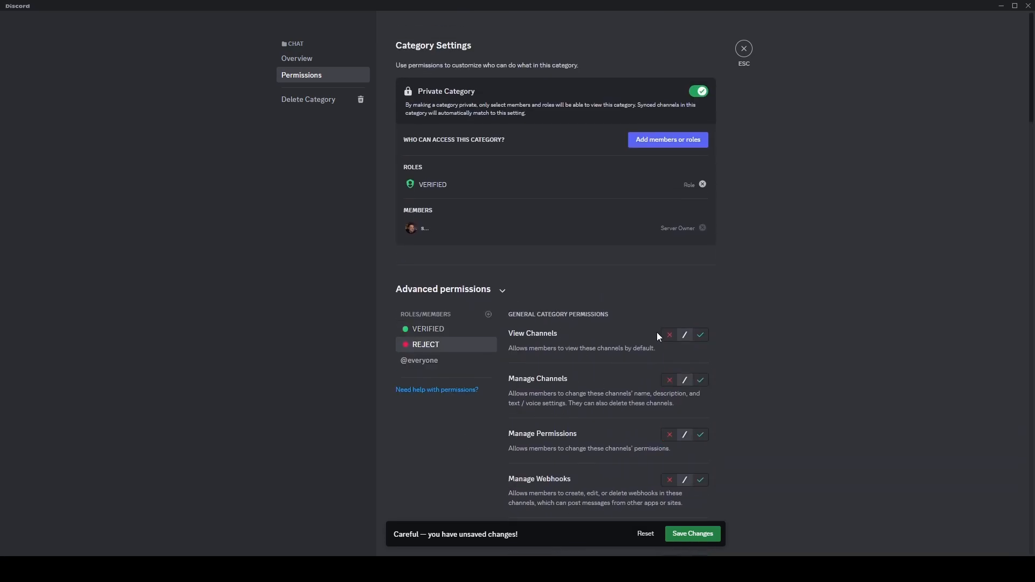
- Add the MODERATOR role and allow it viewing channels, managing channels and managing permissions, but deny managing webhooks
{"action": "left_click", "coordinate": [489, 315]}
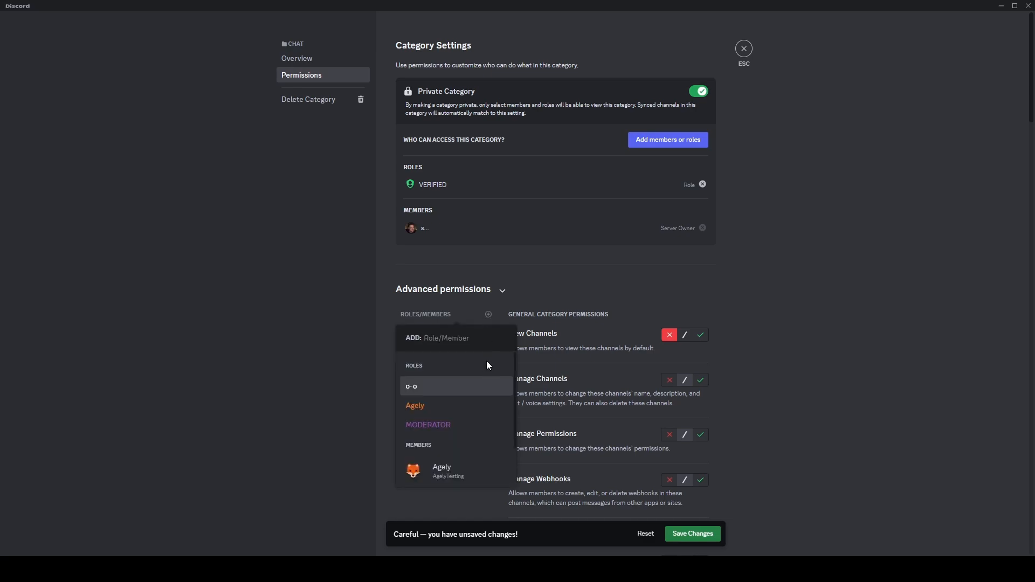
{"action": "left_click", "coordinate": [481, 423]}
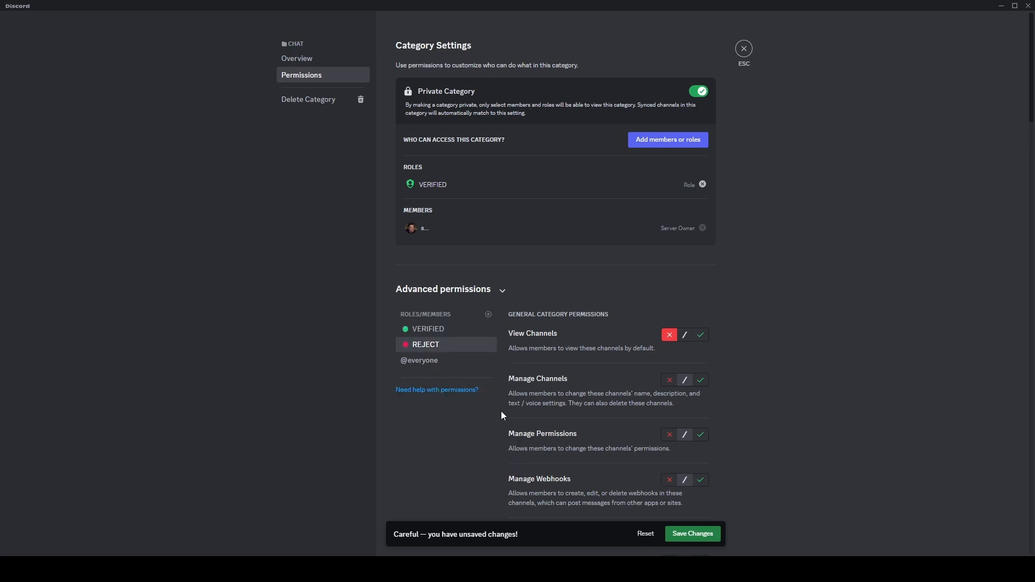
{"action": "left_click", "coordinate": [699, 338]}
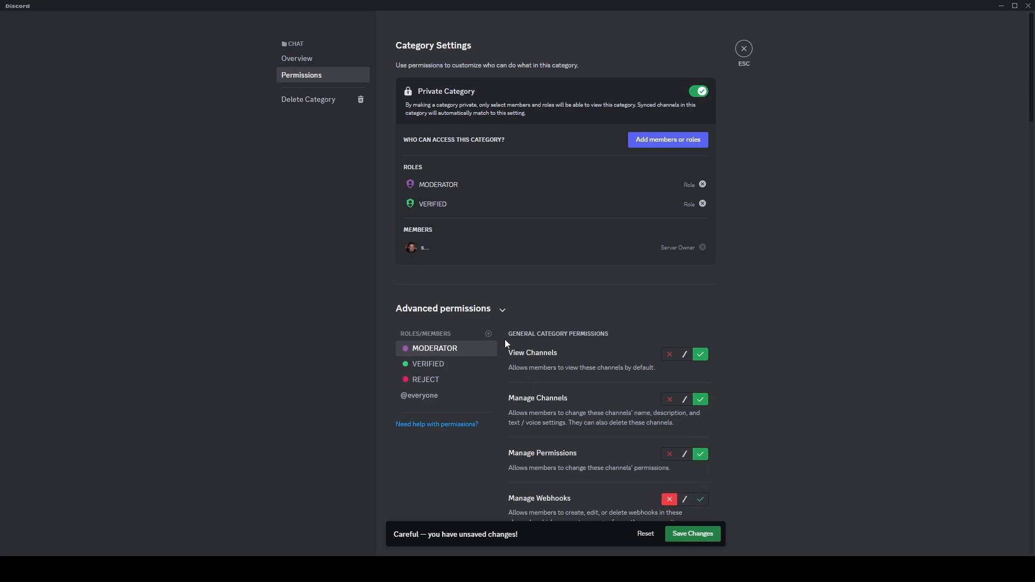
- Add the Agely role and allow it viewing channels and managing channels, permissions and webhooks
{"action": "left_click", "coordinate": [490, 334]}
{"action": "left_click", "coordinate": [457, 426]}
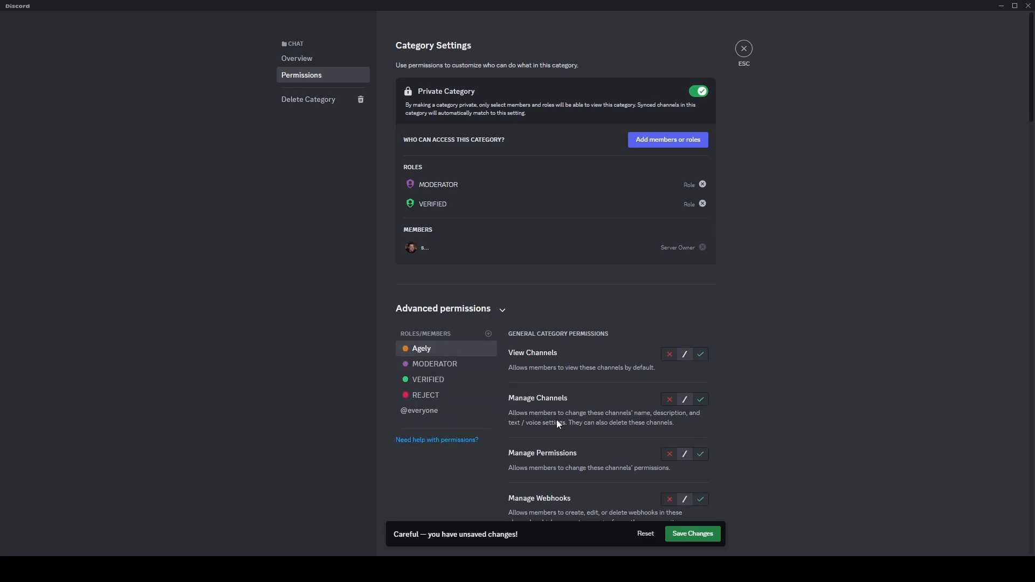
{"action": "left_click", "coordinate": [701, 355]}
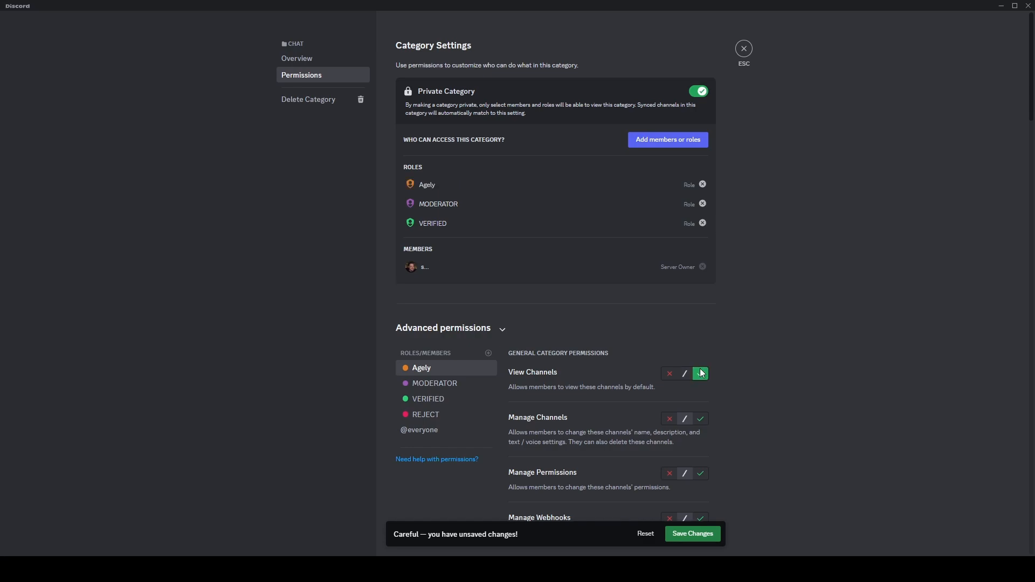
{"action": "left_click", "coordinate": [668, 474]}
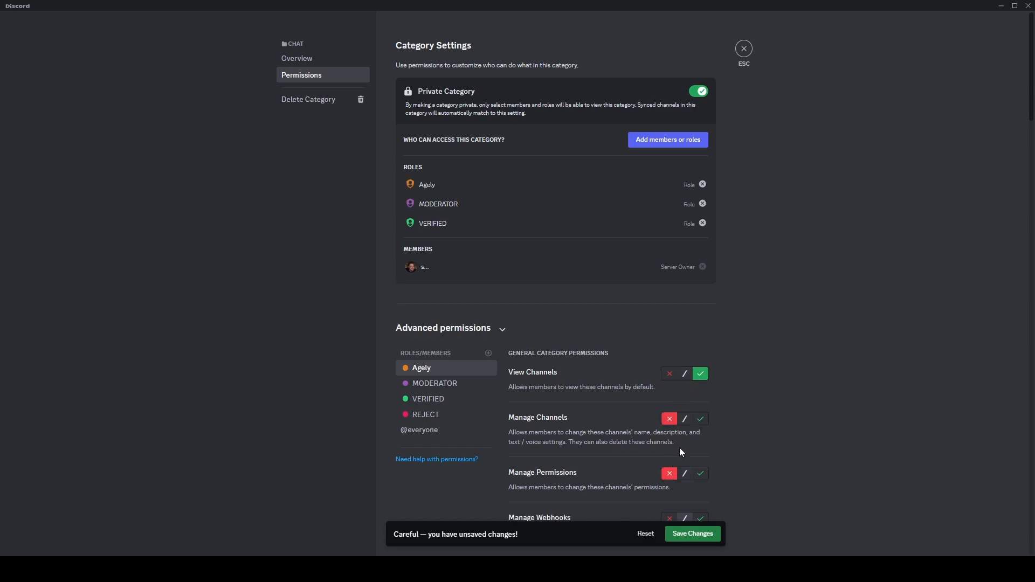
{"action": "left_click", "coordinate": [700, 419]}
- Save the Chat category's permission changes and close the category settings
{"action": "scroll", "coordinate": [695, 431], "scroll_direction": "down", "scroll_amount": 2}
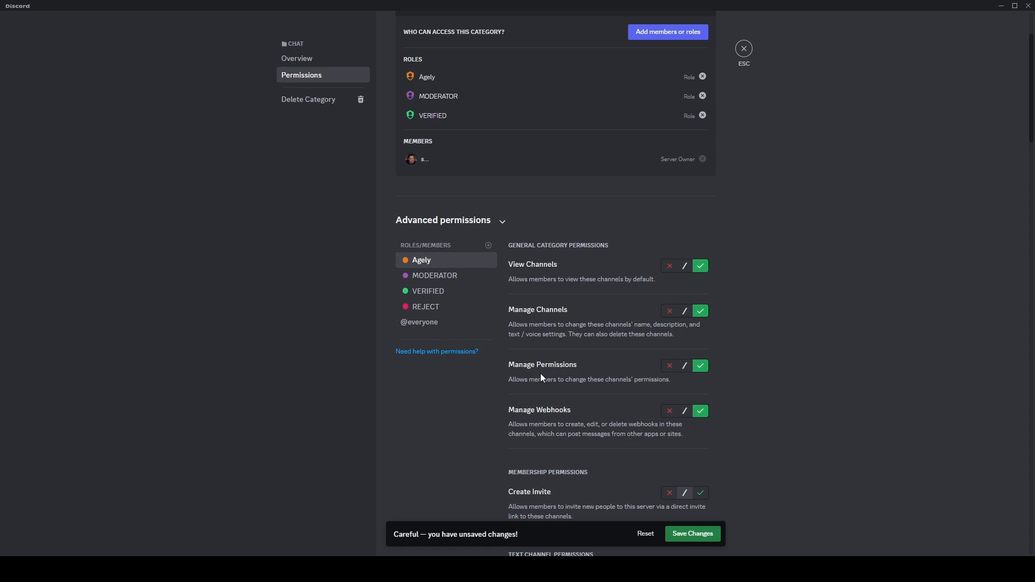
{"action": "scroll", "coordinate": [540, 377], "scroll_direction": "up", "scroll_amount": 2}
{"action": "left_click", "coordinate": [690, 534]}
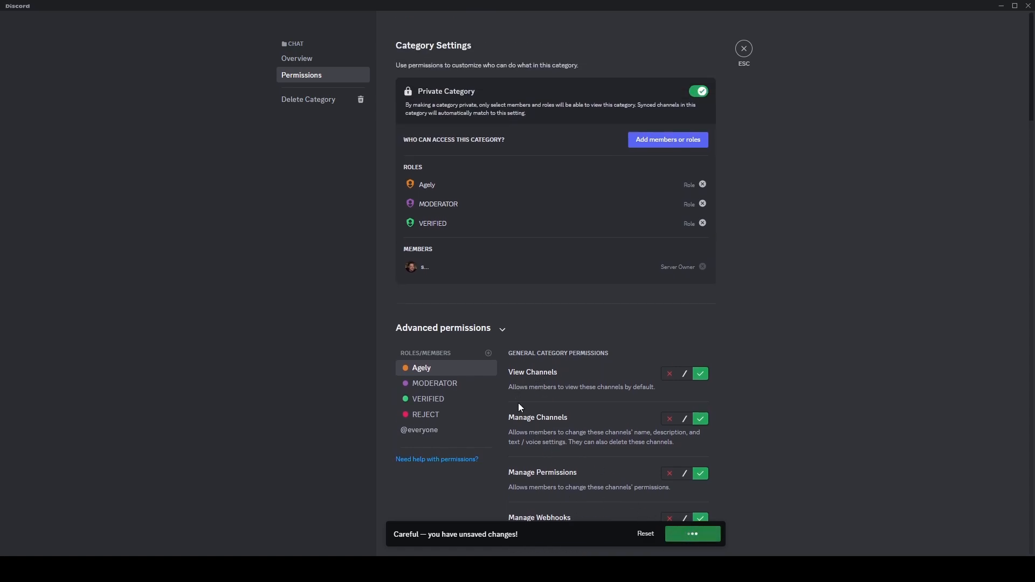
{"action": "left_click", "coordinate": [743, 49]}
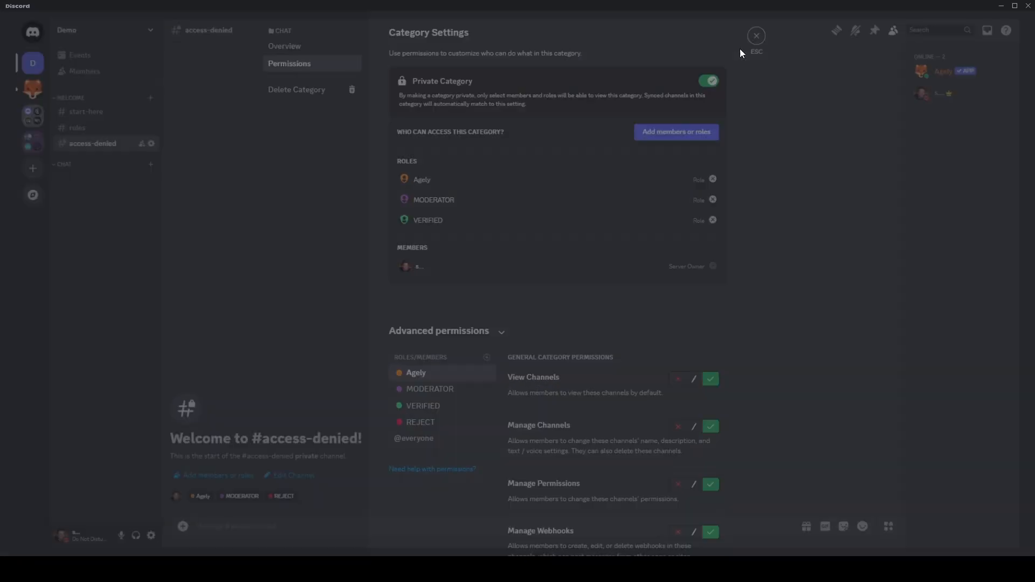
- Create a text channel named general in the Chat category
{"action": "left_click", "coordinate": [139, 161]}
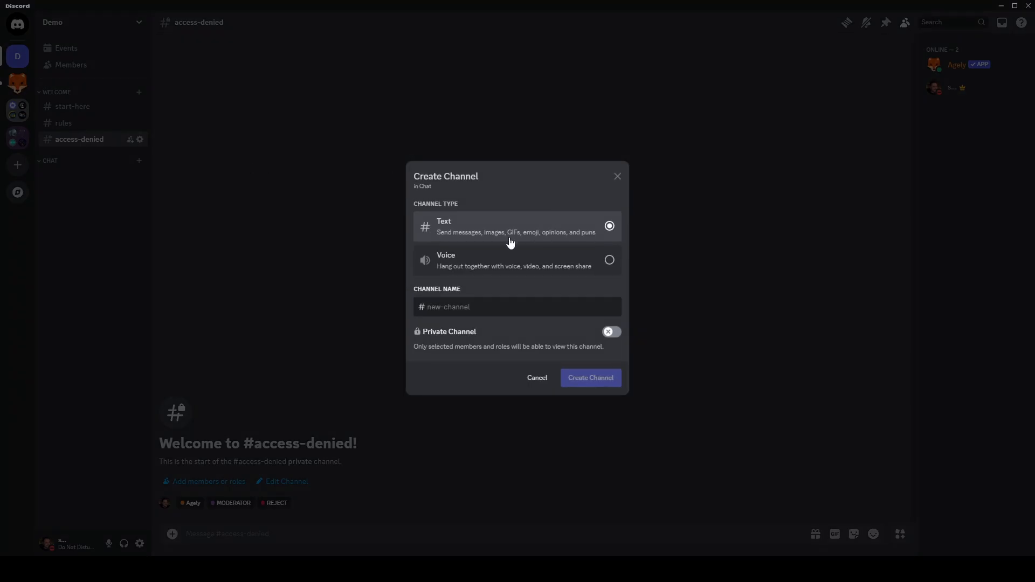
{"action": "type", "text": "genera"}
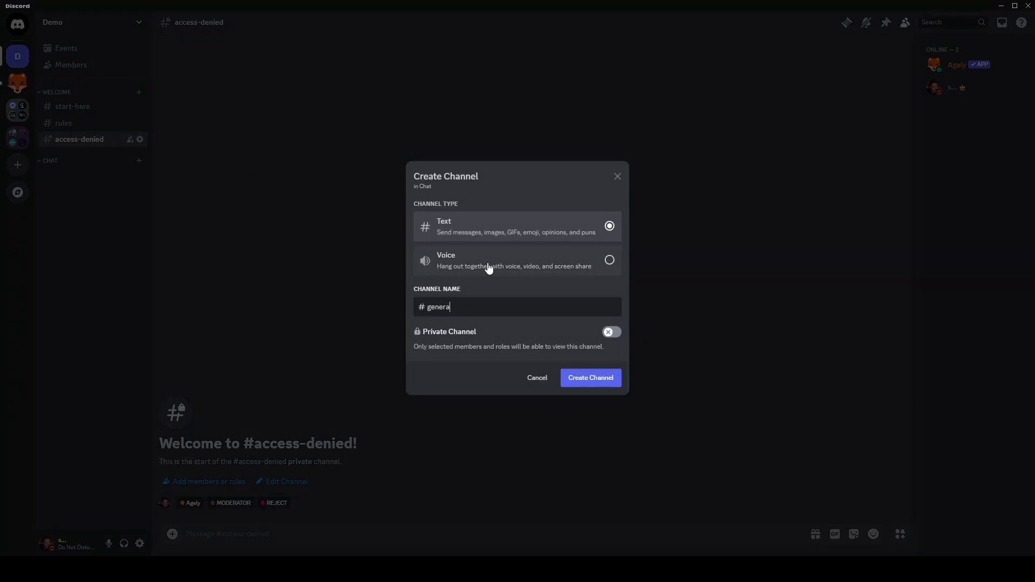
{"action": "type", "text": "l"}
{"action": "left_click", "coordinate": [613, 379]}
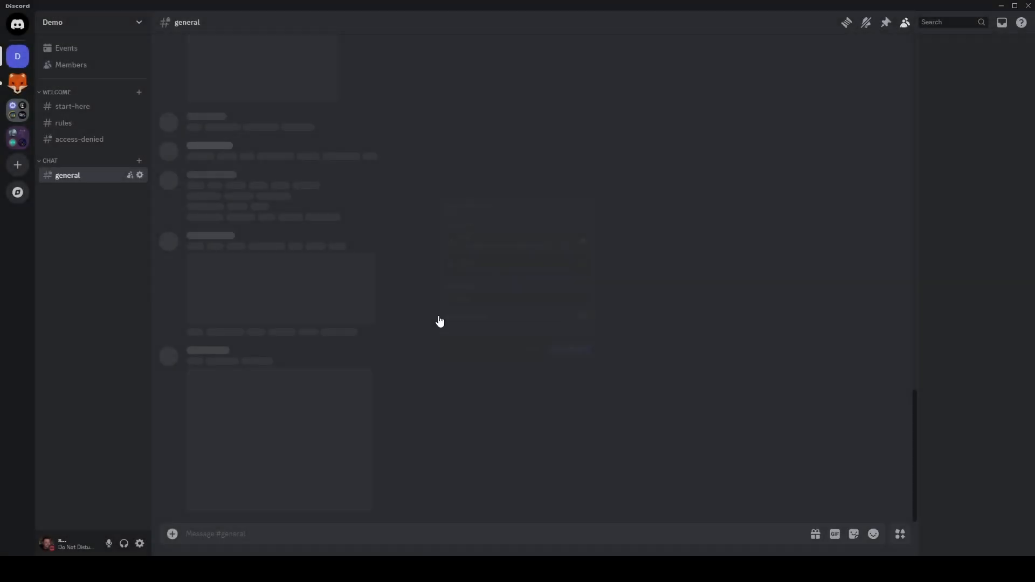
- Create a text channel named memes in the Chat category
{"action": "left_click", "coordinate": [140, 161]}
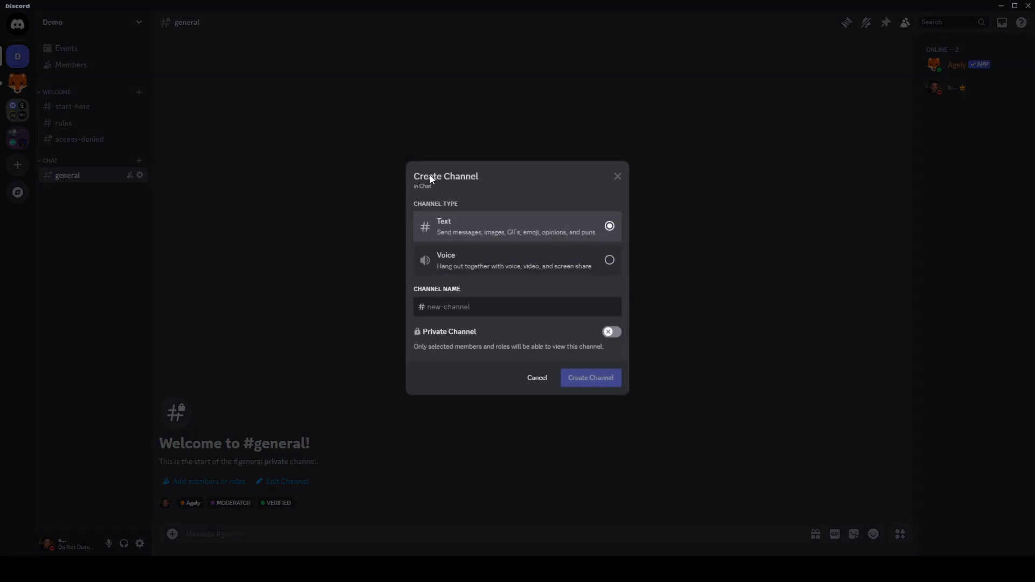
{"action": "type", "text": "memes"}
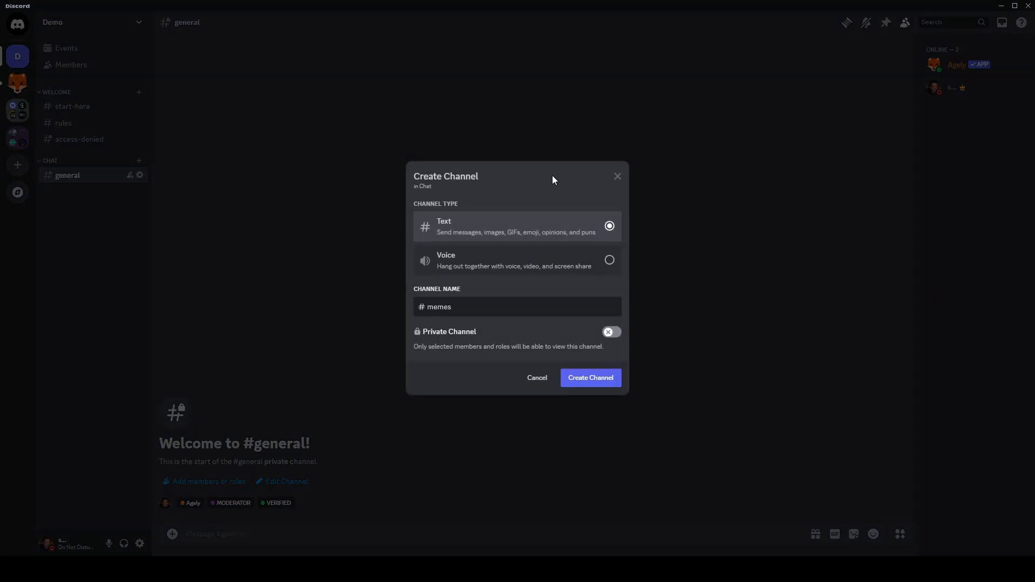
{"action": "left_click", "coordinate": [580, 384]}
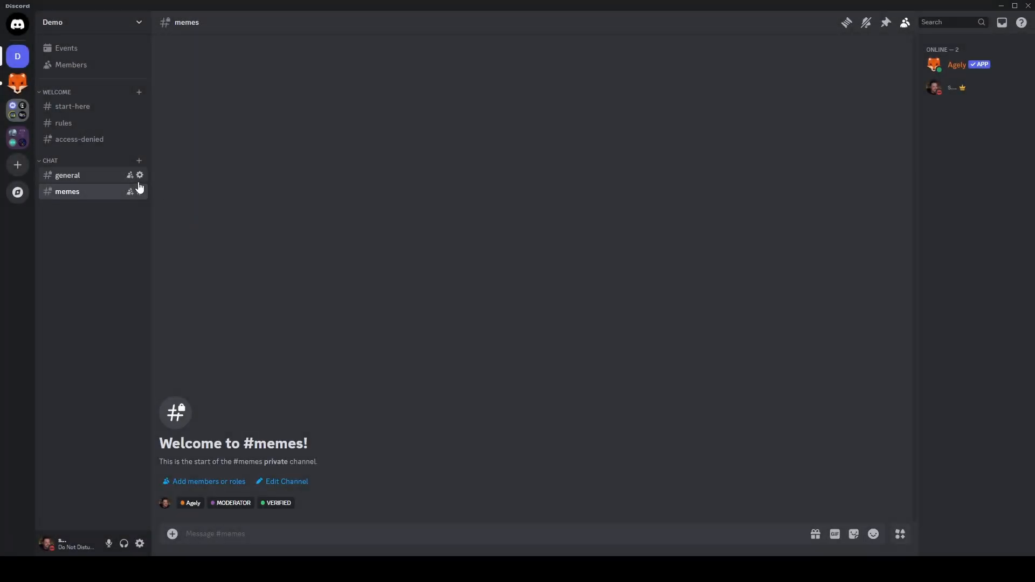
- Open the general channel's permissions to check their sync with the Chat category, then close the settings
{"action": "left_click", "coordinate": [139, 175]}
{"action": "left_click", "coordinate": [295, 75]}
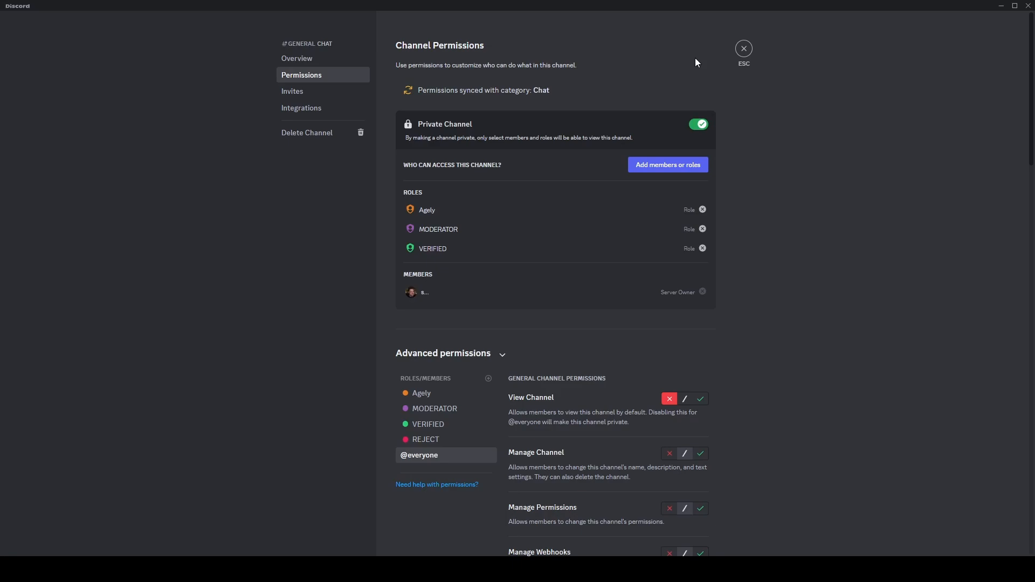
{"action": "left_click", "coordinate": [744, 49]}
- Create a new server category named Moderators
{"action": "left_click", "coordinate": [124, 31]}
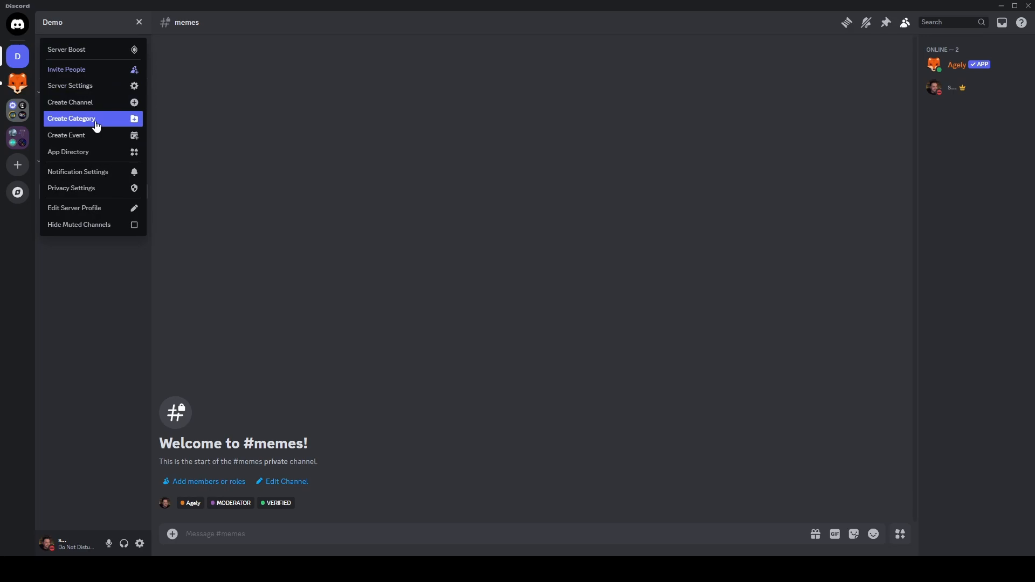
{"action": "left_click", "coordinate": [96, 122]}
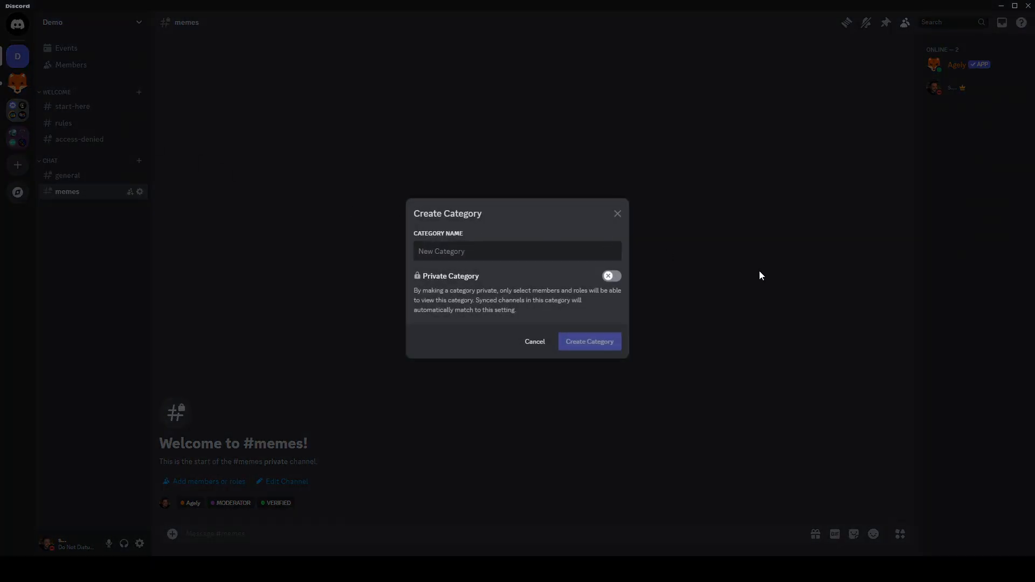
{"action": "type", "text": "Moderators"}
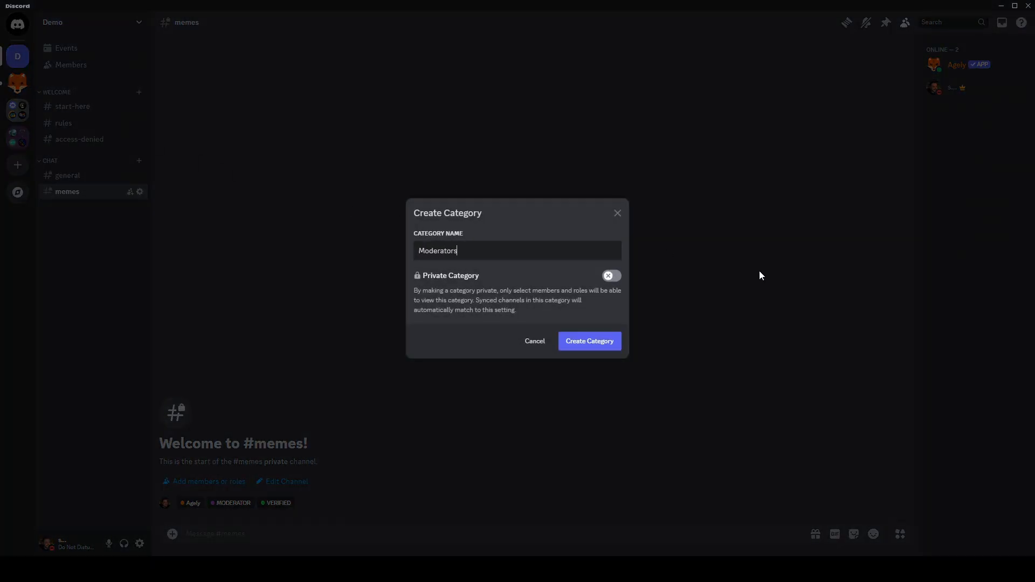
{"action": "left_click", "coordinate": [615, 341]}
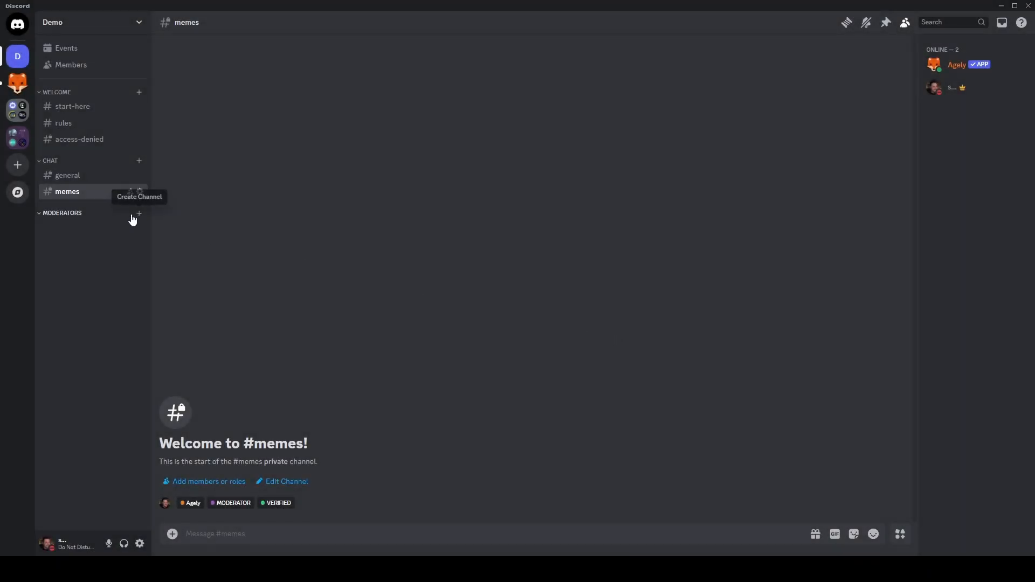
{"action": "right_click", "coordinate": [115, 214]}
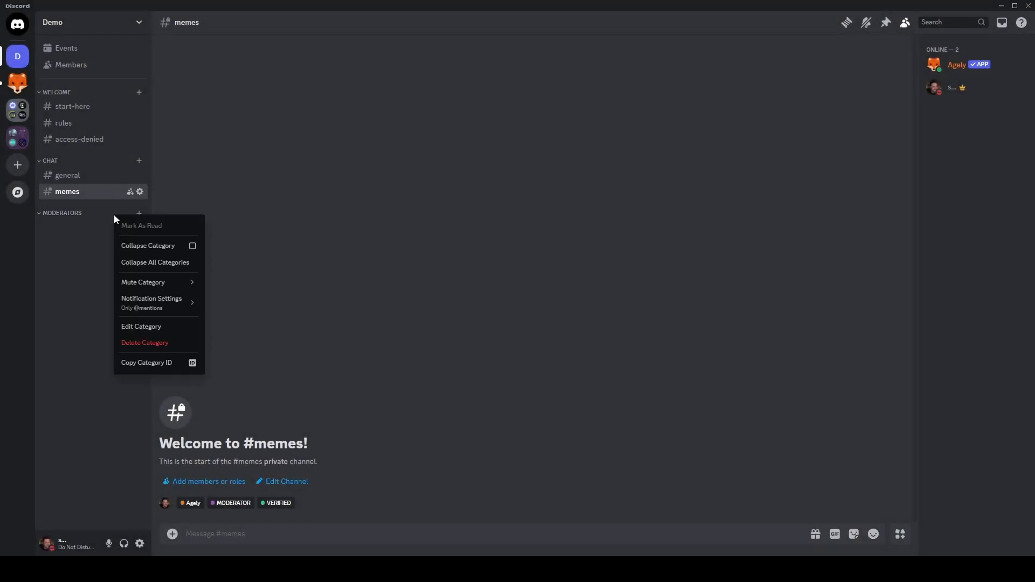
{"action": "left_click", "coordinate": [143, 328]}
{"action": "left_click", "coordinate": [332, 75]}
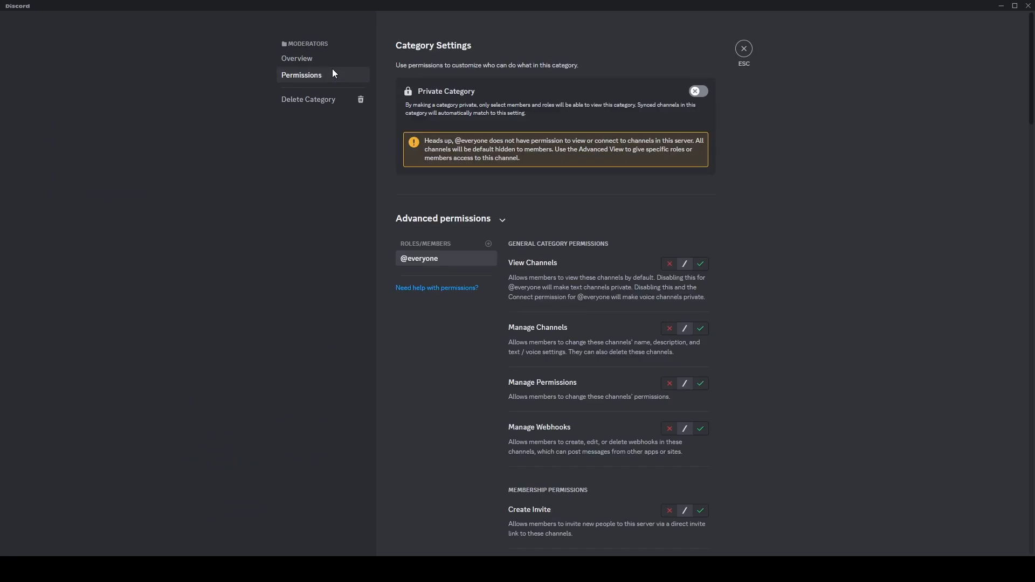
{"action": "left_click", "coordinate": [667, 265]}
{"action": "left_click", "coordinate": [489, 314]}
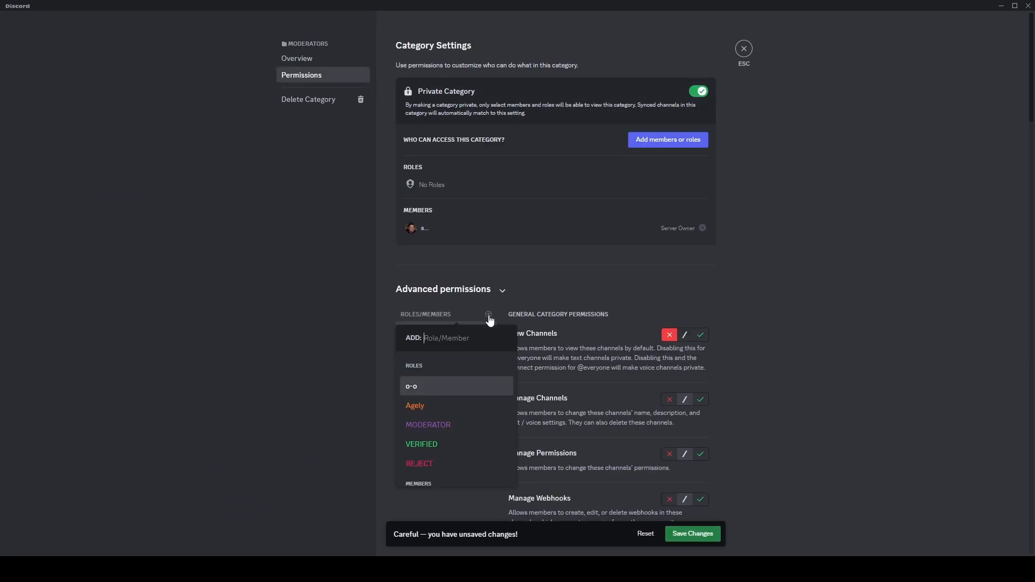
{"action": "left_click", "coordinate": [487, 464]}
{"action": "left_click", "coordinate": [669, 336]}
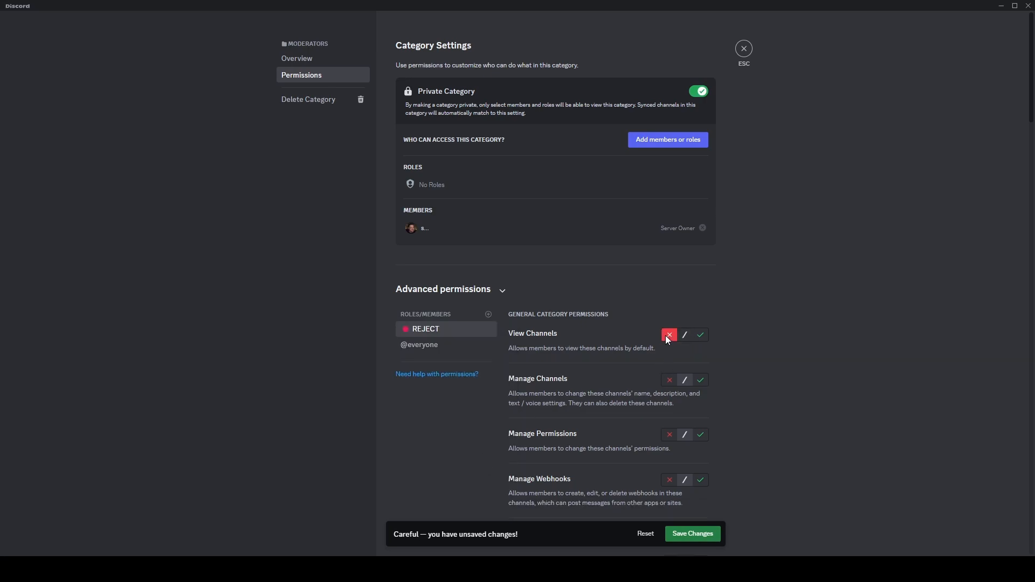
- Add VERIFIED and MODERATOR roles; allow MODERATOR View Channels but deny Manage Channels, Manage Permissions and Manage Webhooks
{"action": "left_click", "coordinate": [489, 315]}
{"action": "left_click", "coordinate": [443, 446]}
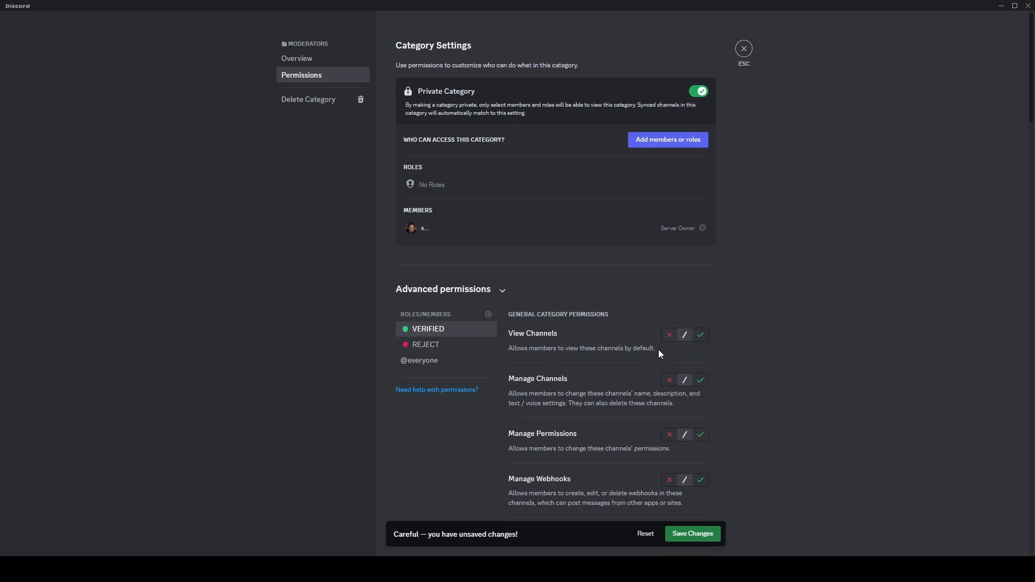
{"action": "left_click", "coordinate": [489, 316]}
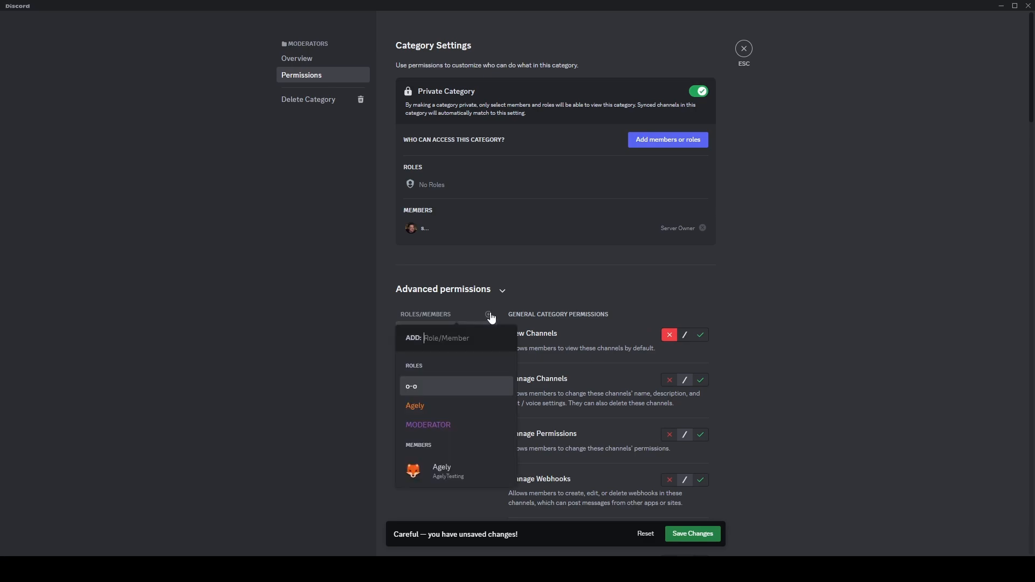
{"action": "left_click", "coordinate": [481, 426]}
{"action": "left_click", "coordinate": [699, 339]}
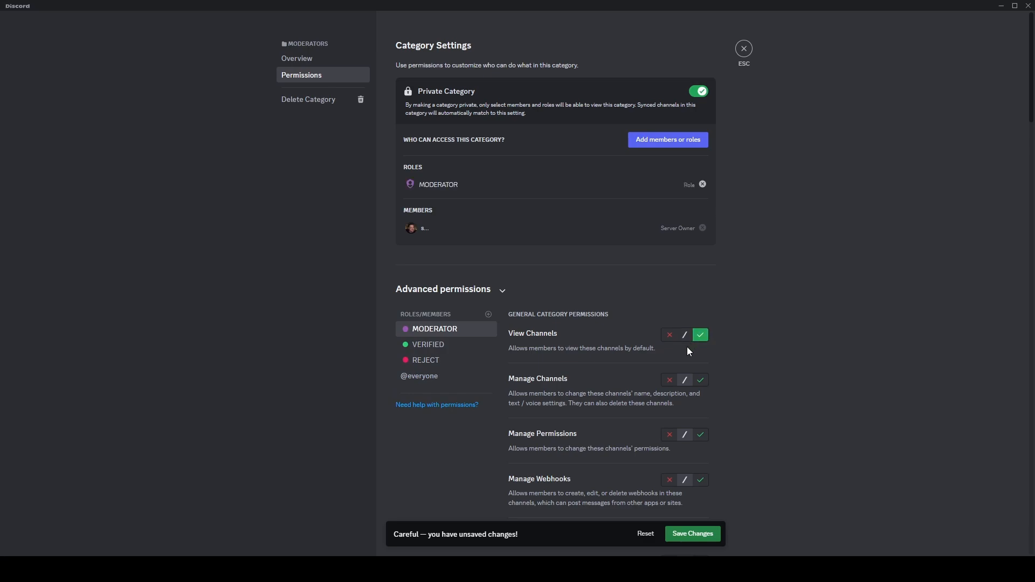
{"action": "left_click", "coordinate": [669, 380]}
{"action": "left_click", "coordinate": [669, 435]}
{"action": "scroll", "coordinate": [654, 418], "scroll_direction": "down", "scroll_amount": 2}
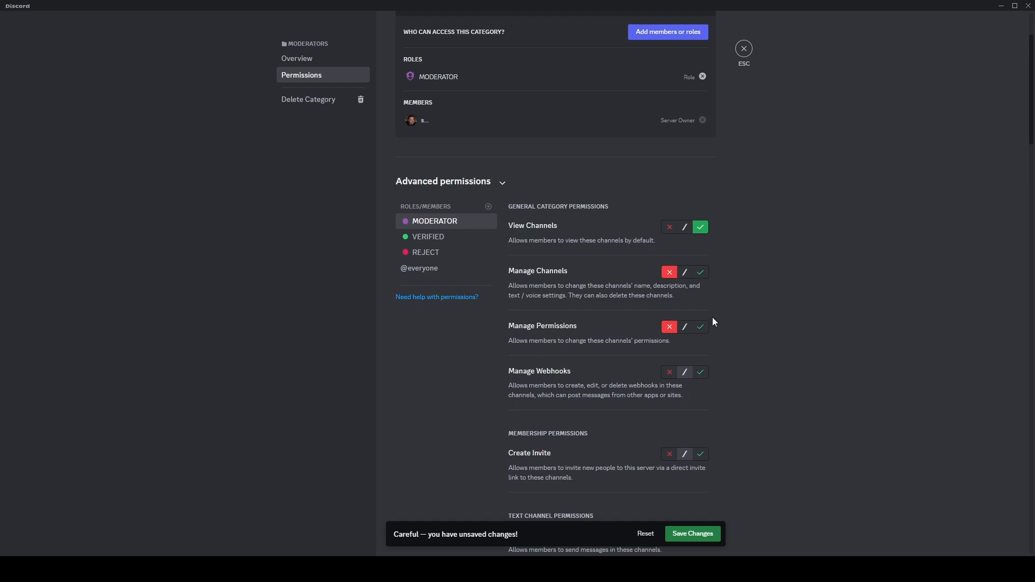
{"action": "scroll", "coordinate": [705, 334], "scroll_direction": "down", "scroll_amount": 1}
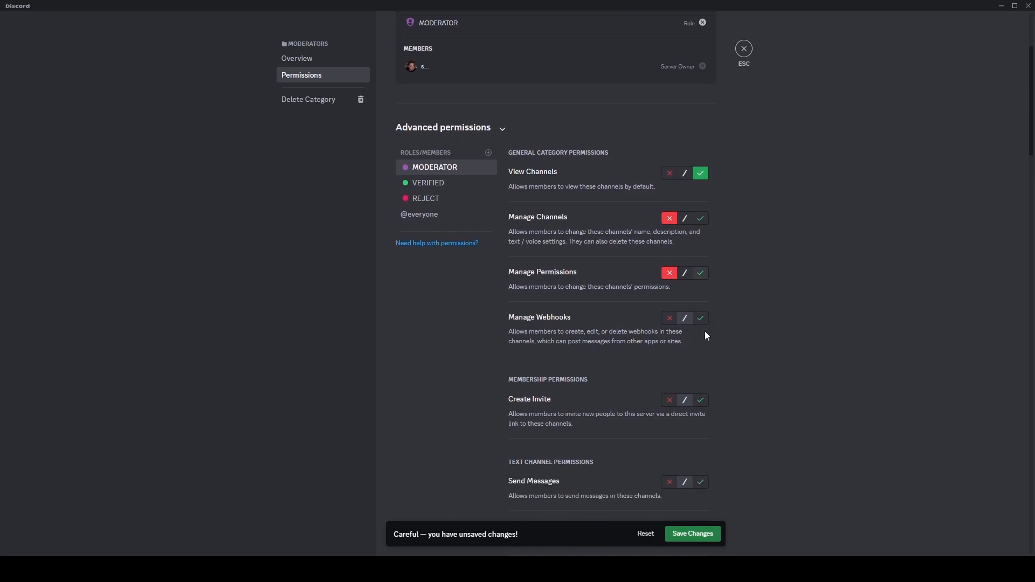
{"action": "scroll", "coordinate": [551, 283], "scroll_direction": "up", "scroll_amount": 3}
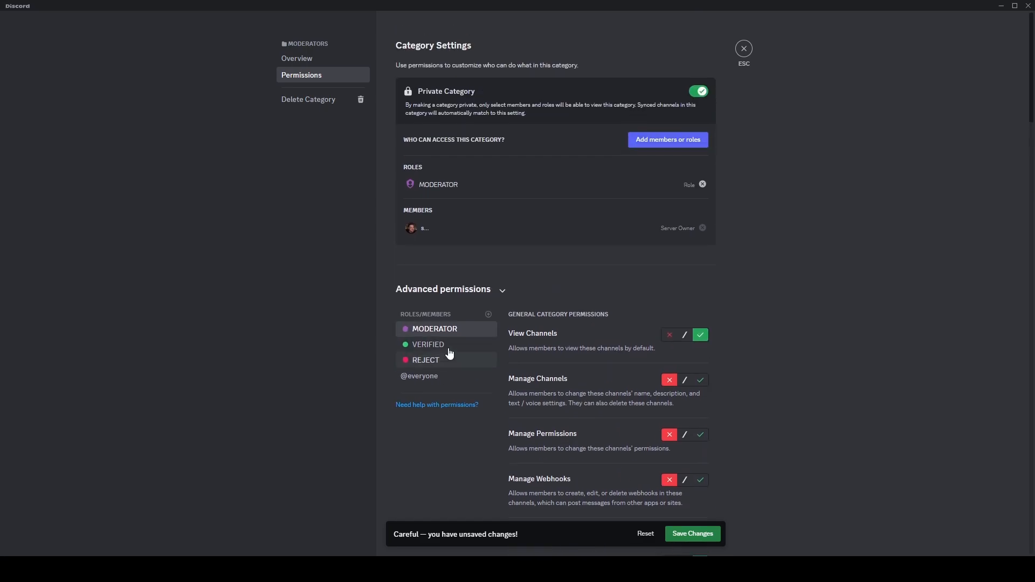
- Add the Agely role, allowing View Channels, Manage Channels, Manage Permissions, Manage Webhooks and Send Messages, denying Create Invite
{"action": "left_click", "coordinate": [488, 316]}
{"action": "left_click", "coordinate": [470, 406]}
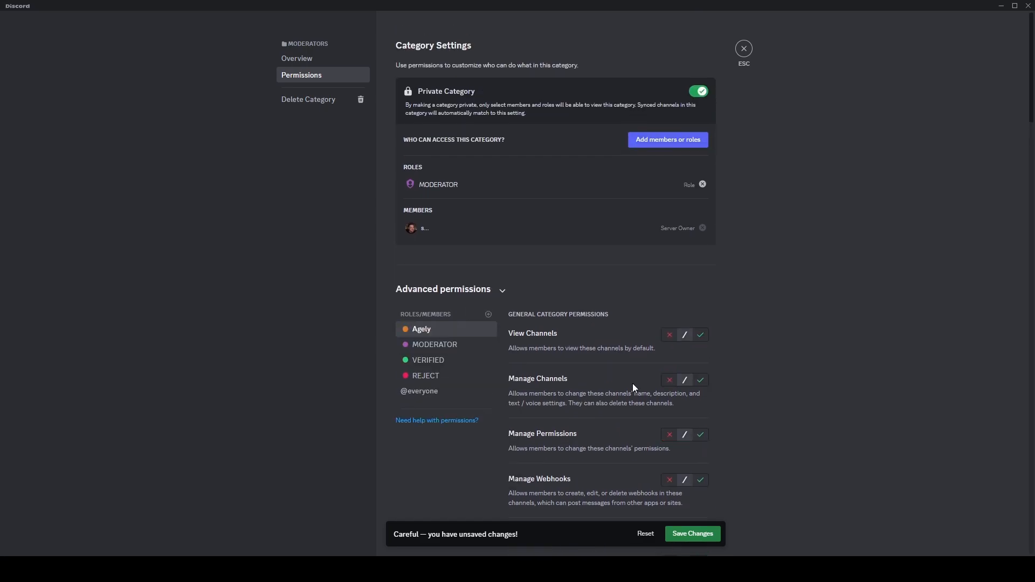
{"action": "left_click", "coordinate": [701, 335]}
{"action": "scroll", "coordinate": [699, 331], "scroll_direction": "down", "scroll_amount": 3}
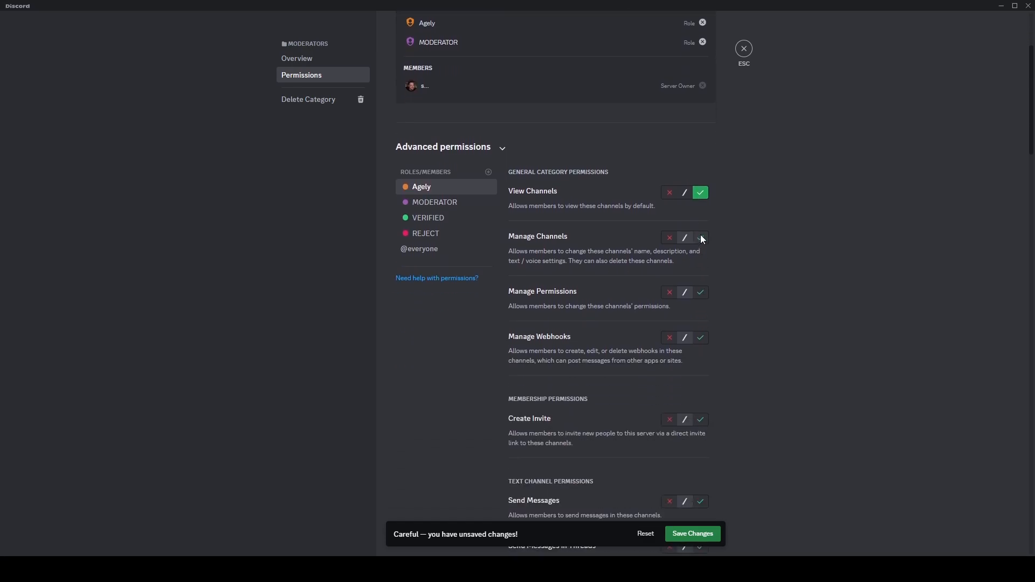
{"action": "left_click", "coordinate": [701, 238]}
{"action": "left_click", "coordinate": [700, 292]}
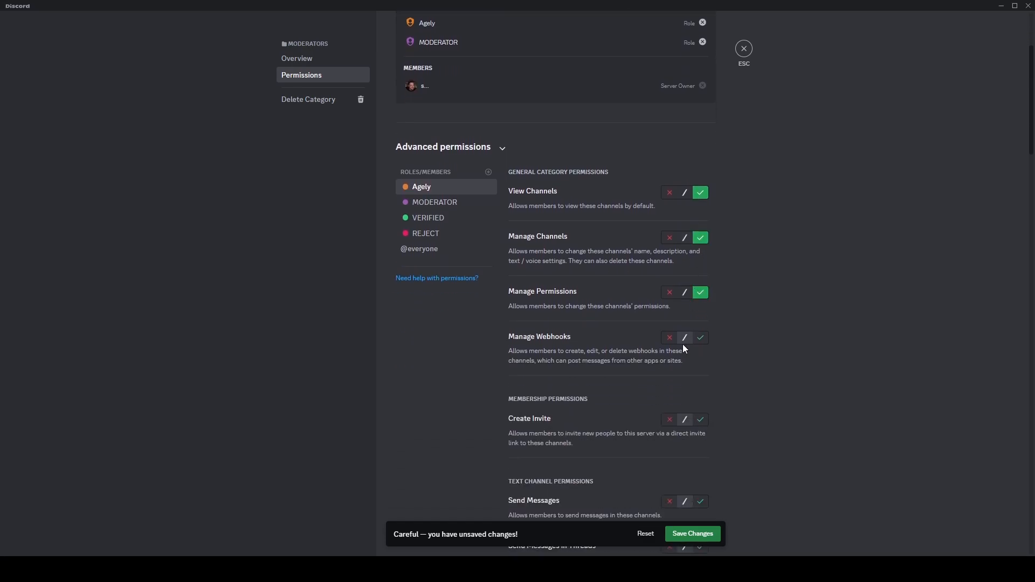
{"action": "scroll", "coordinate": [696, 332], "scroll_direction": "down", "scroll_amount": 2}
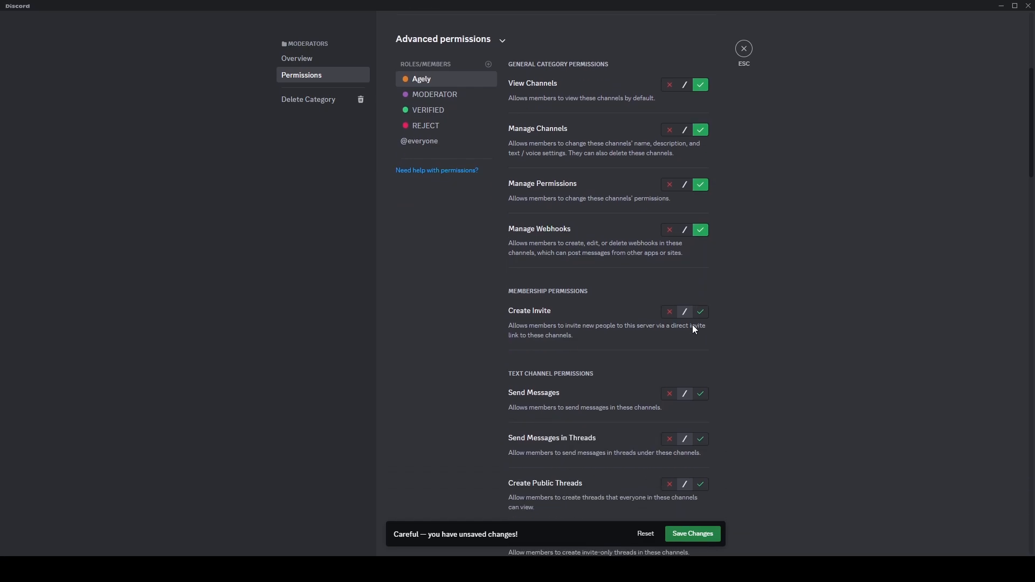
{"action": "left_click", "coordinate": [705, 395]}
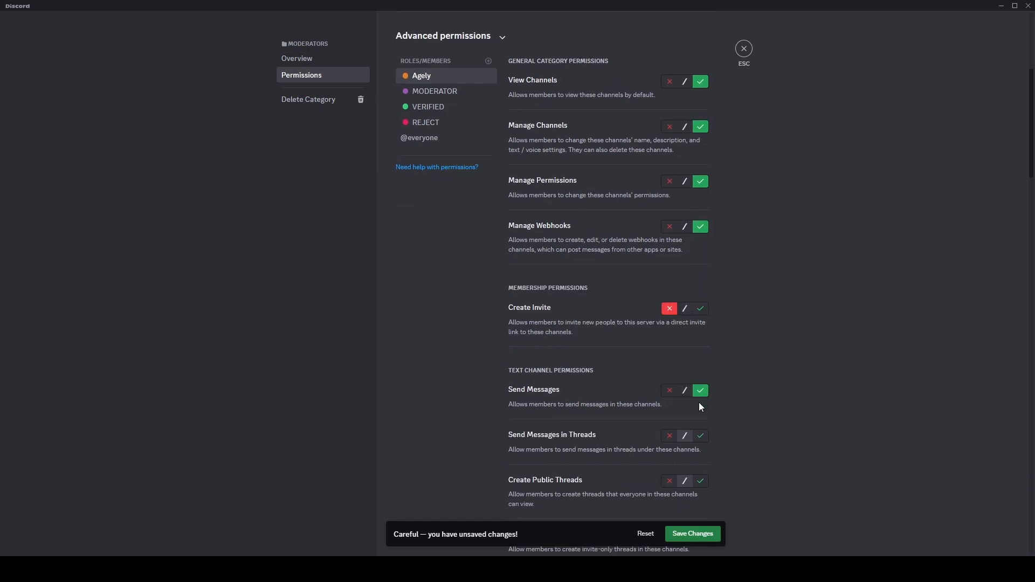
- Save the Moderators category permission changes and close the category settings
{"action": "scroll", "coordinate": [698, 377], "scroll_direction": "down", "scroll_amount": 3}
{"action": "scroll", "coordinate": [695, 320], "scroll_direction": "down", "scroll_amount": 1}
{"action": "scroll", "coordinate": [695, 320], "scroll_direction": "down", "scroll_amount": 2}
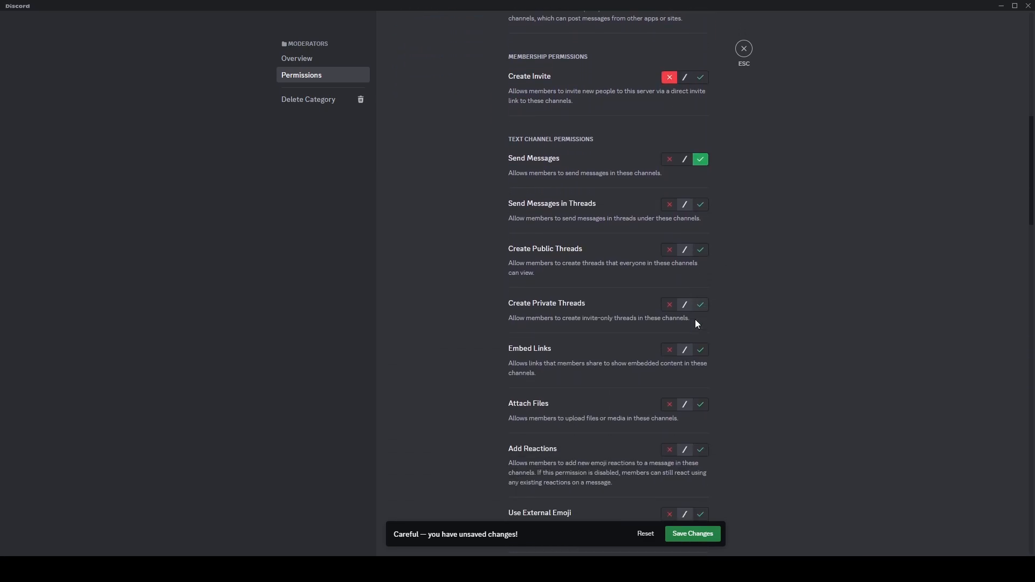
{"action": "left_click", "coordinate": [700, 261]}
{"action": "scroll", "coordinate": [700, 318], "scroll_direction": "up", "scroll_amount": 10}
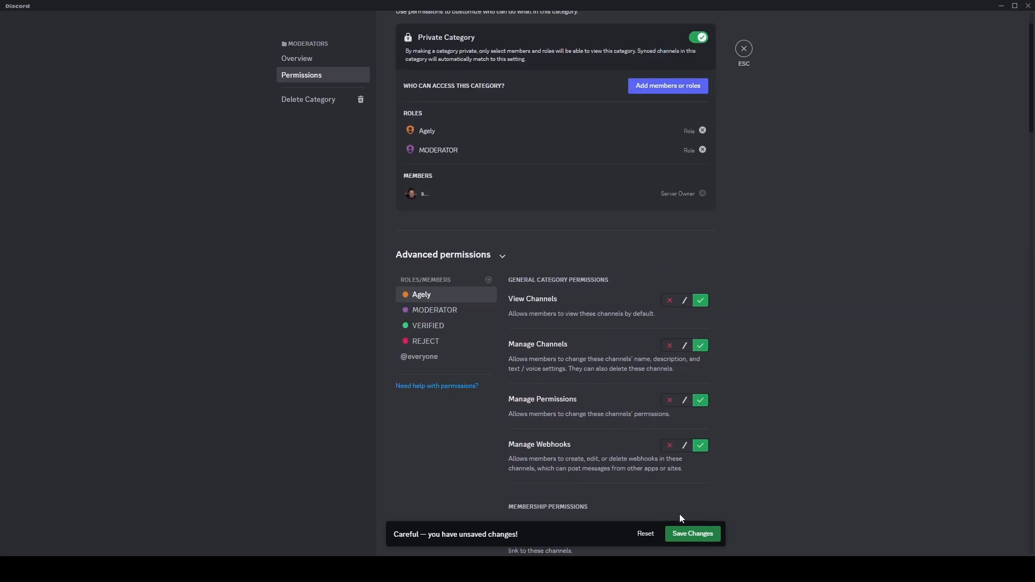
{"action": "left_click", "coordinate": [693, 533]}
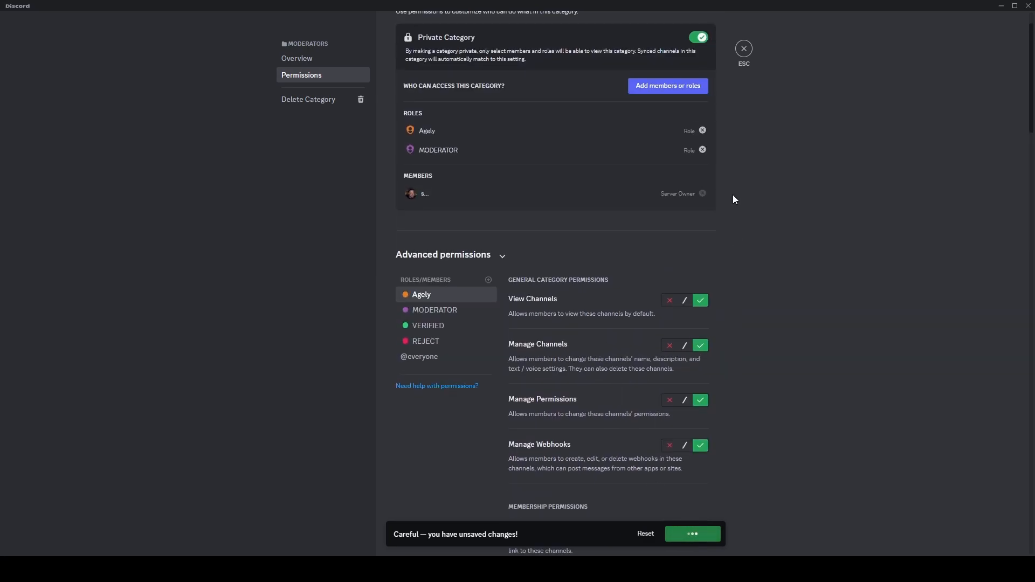
{"action": "left_click", "coordinate": [736, 51]}
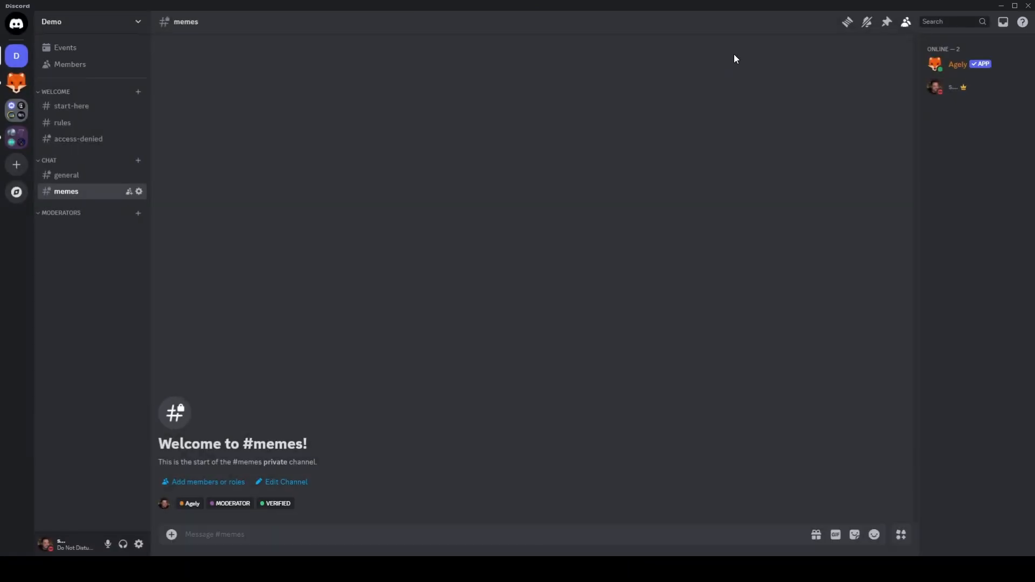
- Create a text channel named logs in the Moderators category
{"action": "left_click", "coordinate": [139, 213]}
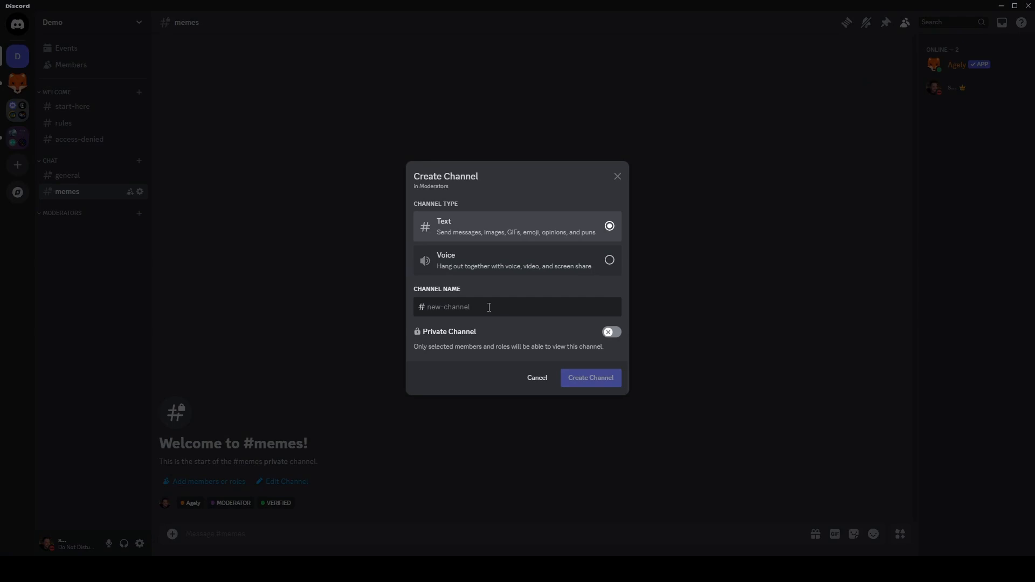
{"action": "type", "text": "logs"}
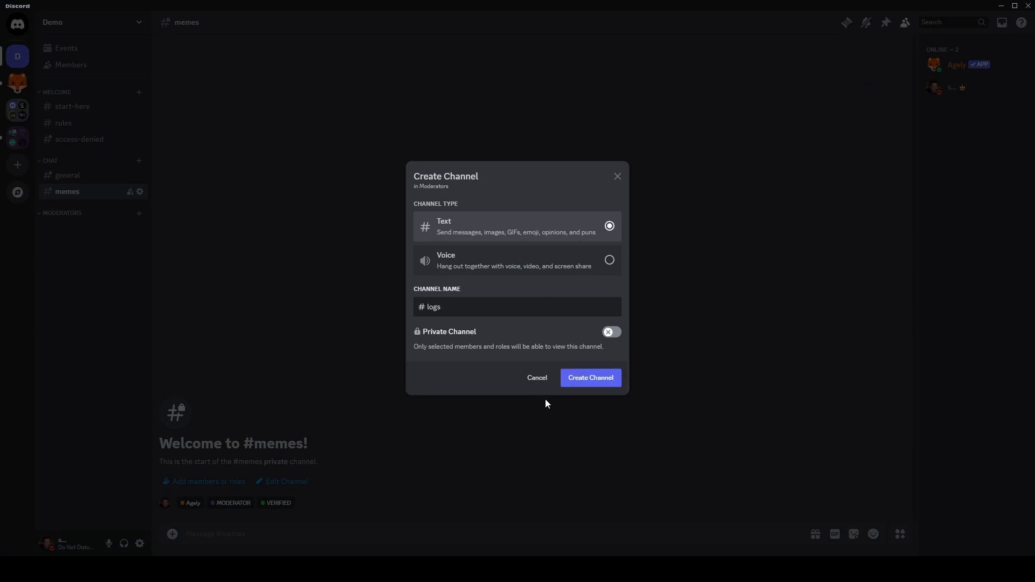
{"action": "left_click", "coordinate": [595, 377]}
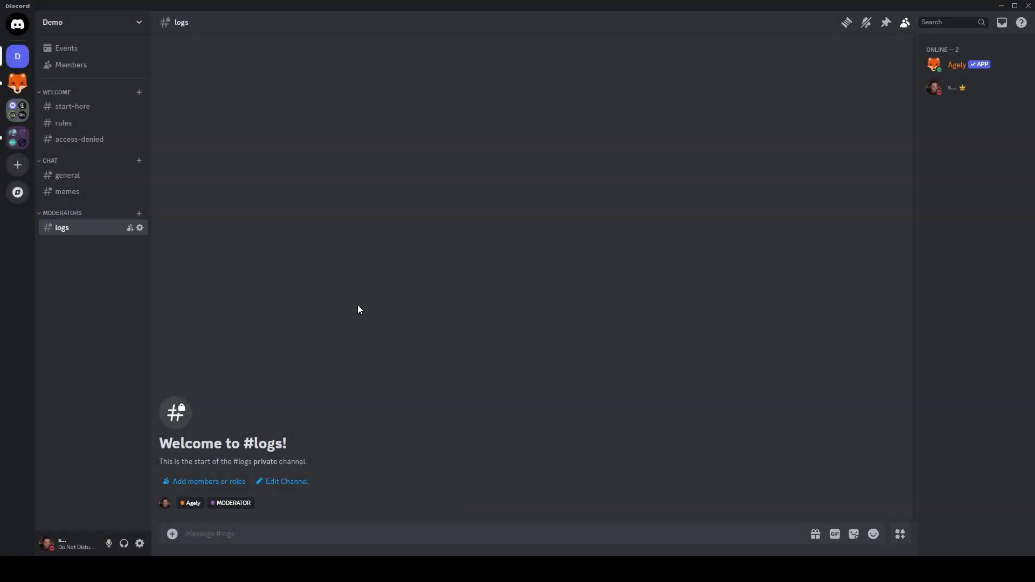
- Review the logs channel's permissions for each role, then close its settings
{"action": "left_click", "coordinate": [138, 228]}
{"action": "left_click", "coordinate": [298, 81]}
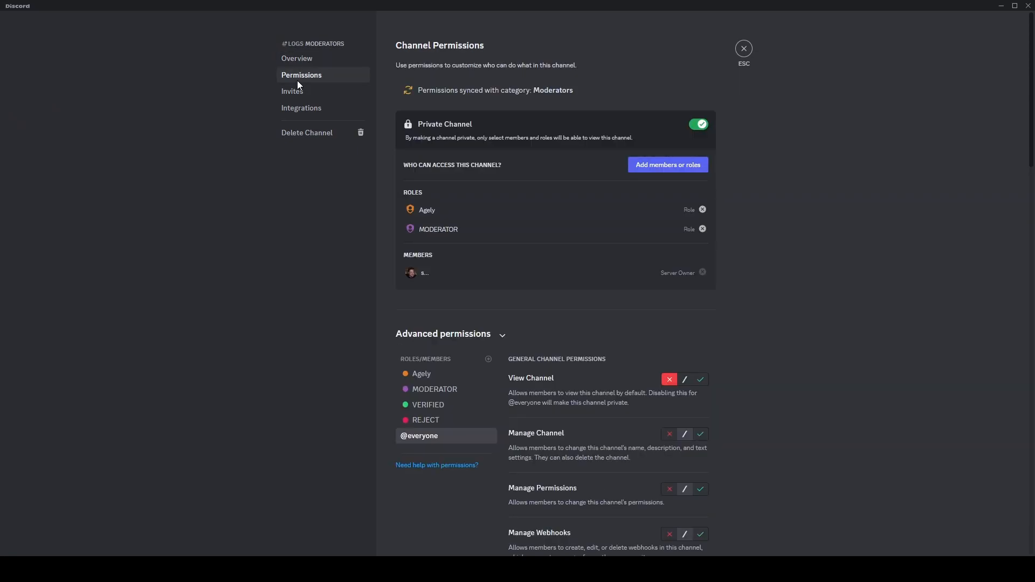
{"action": "left_click", "coordinate": [451, 422]}
{"action": "left_click", "coordinate": [448, 404]}
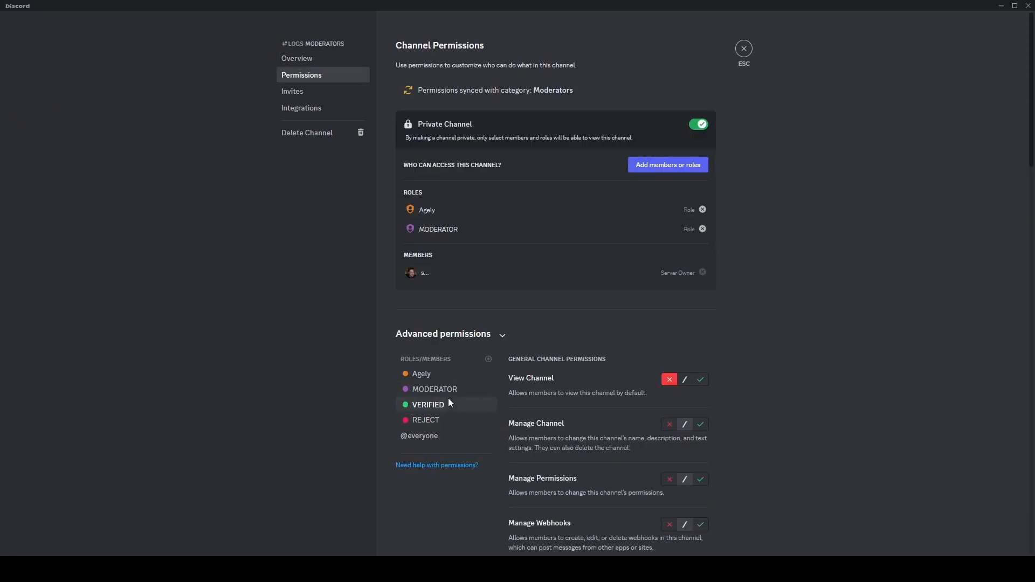
{"action": "left_click", "coordinate": [448, 390]}
{"action": "left_click", "coordinate": [445, 377]}
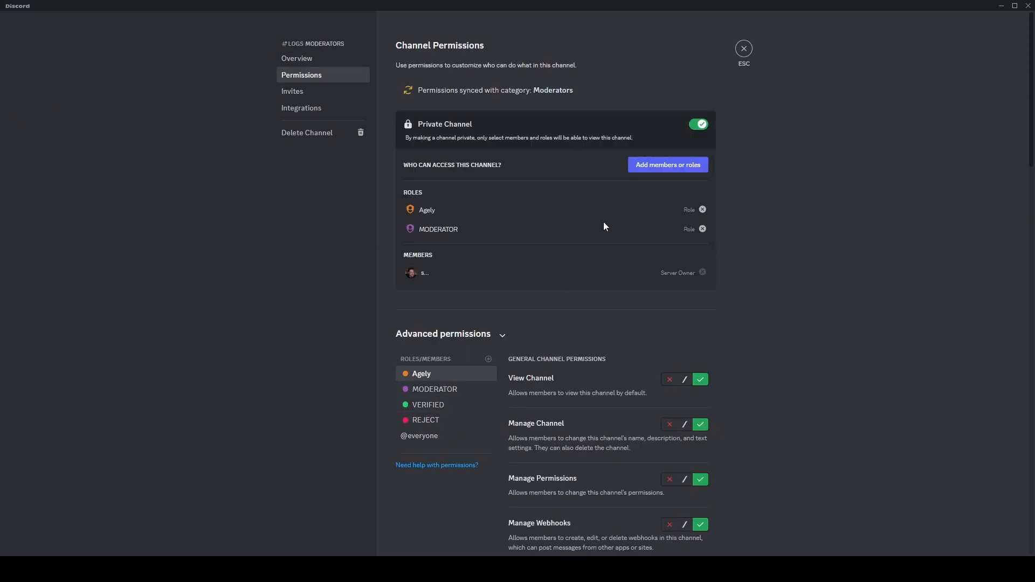
{"action": "left_click", "coordinate": [744, 50]}
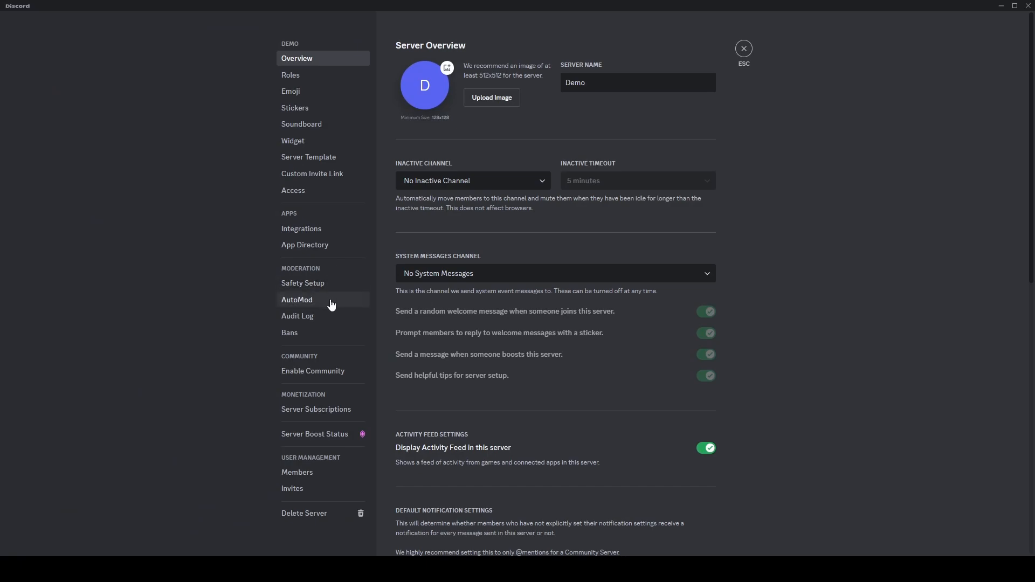
{"action": "left_click", "coordinate": [333, 80]}
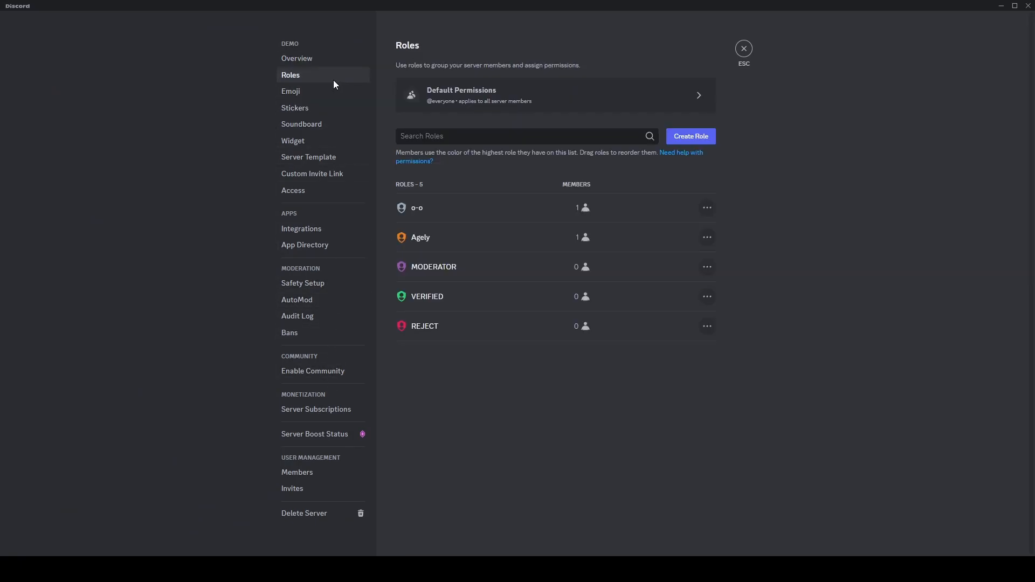
{"action": "left_click", "coordinate": [699, 96]}
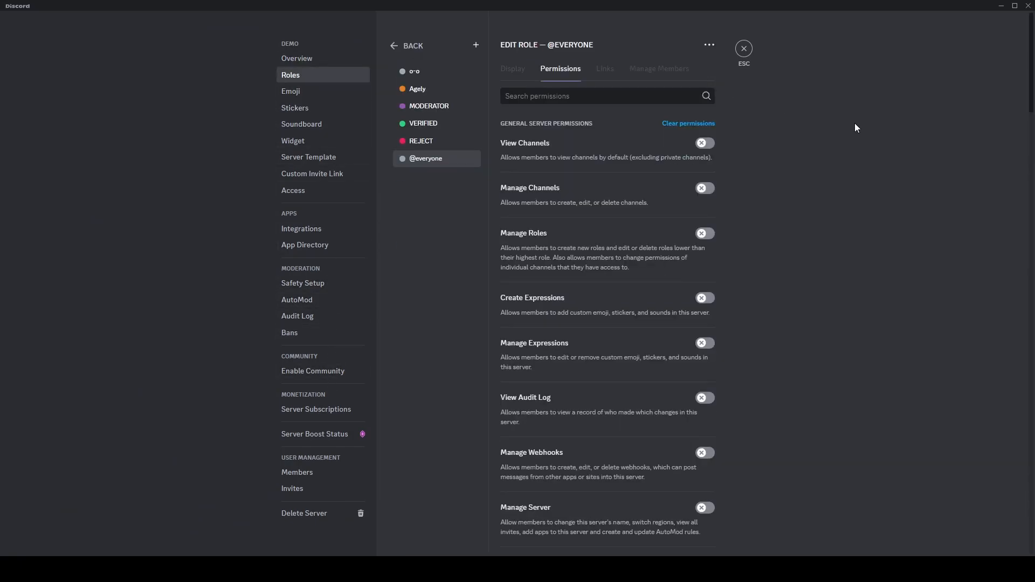
{"action": "left_click", "coordinate": [709, 45]}
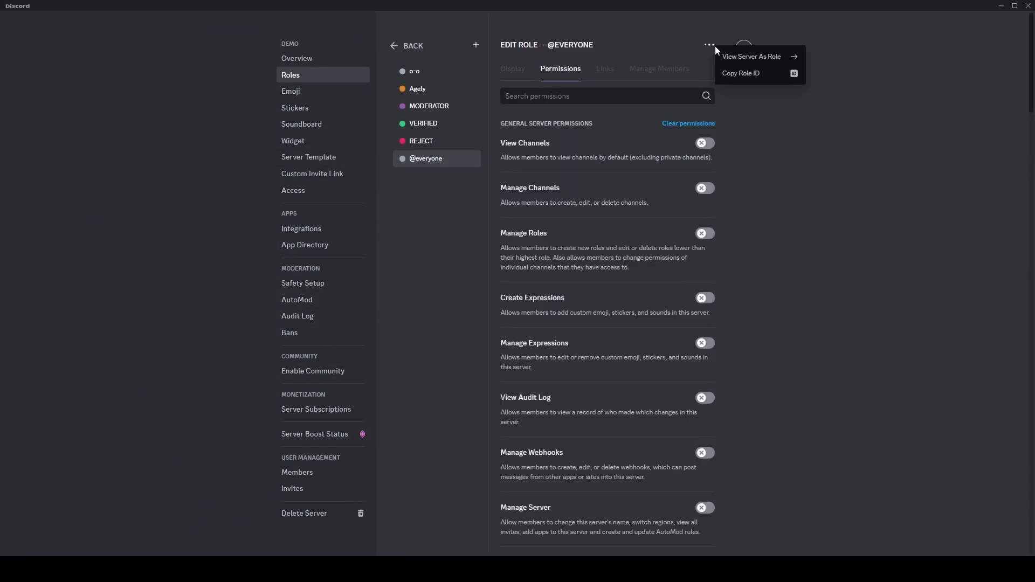
{"action": "left_click", "coordinate": [746, 58]}
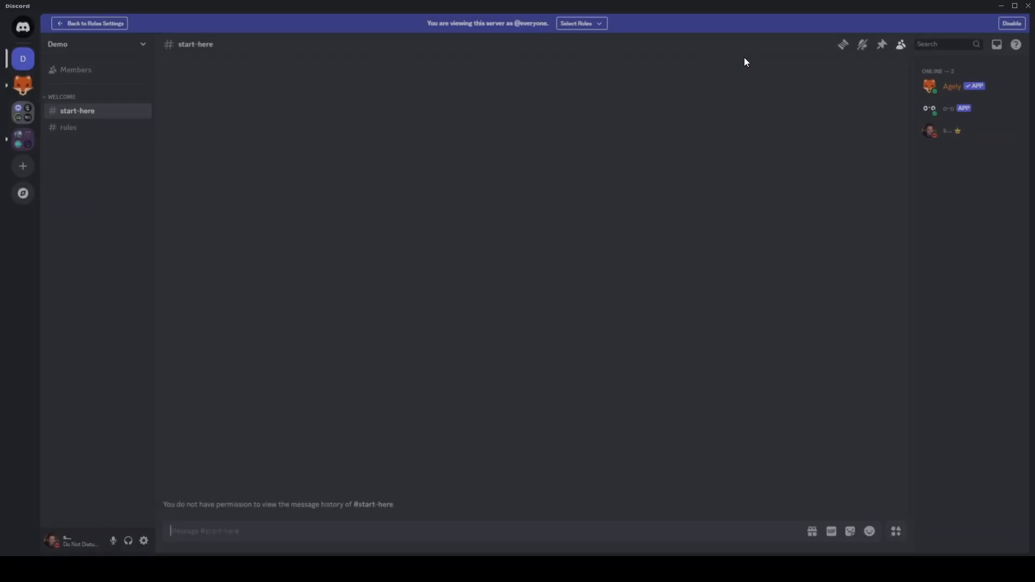
- Preview the server with the VERIFIED role, then with the REJECT role selected
{"action": "left_click", "coordinate": [597, 25]}
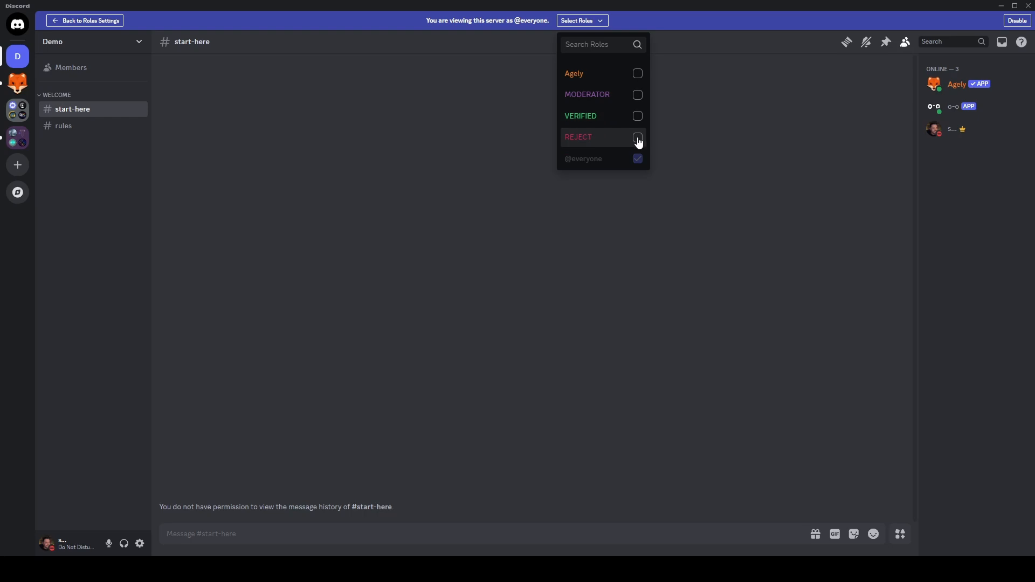
{"action": "left_click", "coordinate": [638, 139]}
{"action": "left_click", "coordinate": [638, 139]}
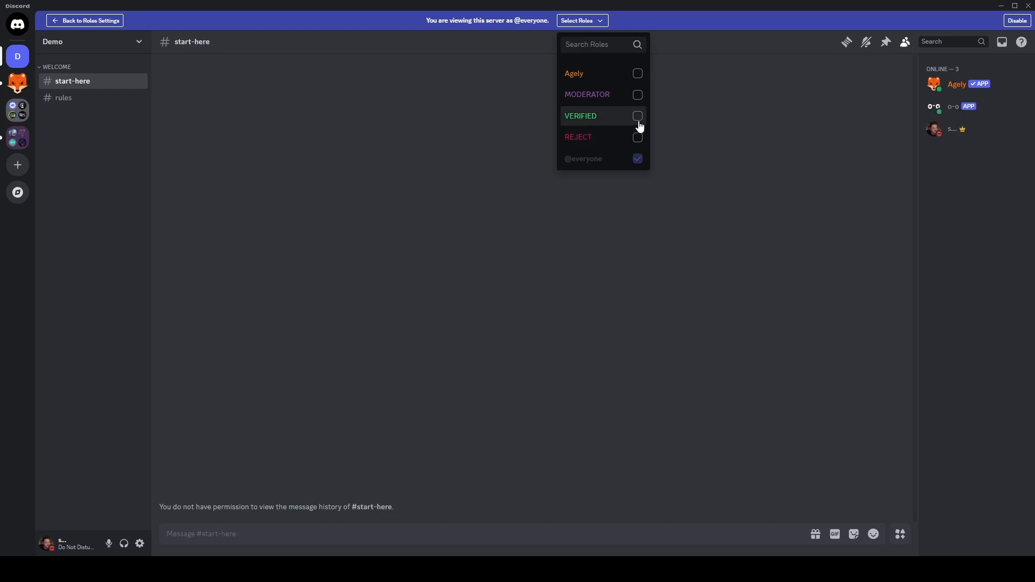
{"action": "left_click", "coordinate": [638, 117]}
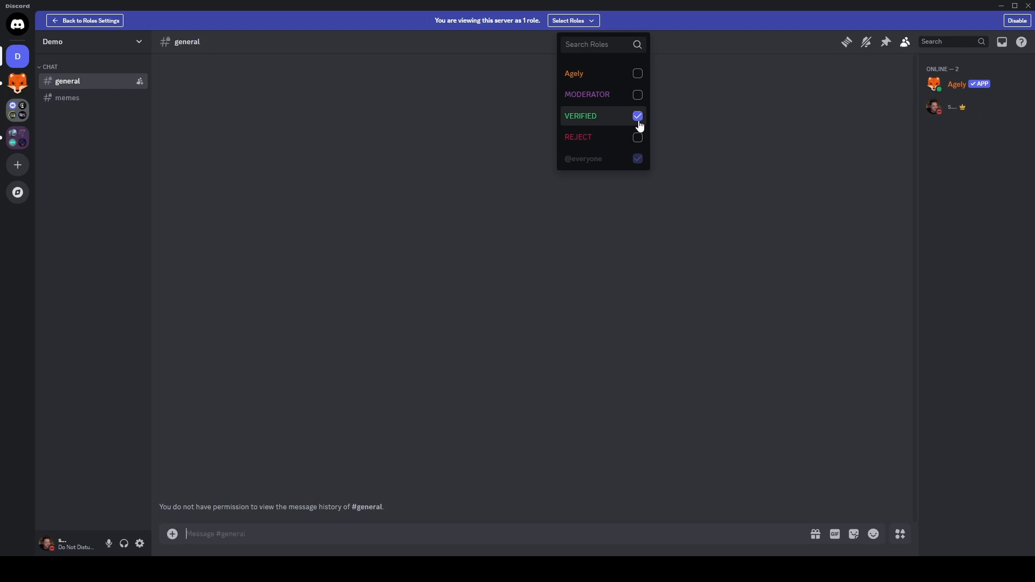
{"action": "left_click", "coordinate": [637, 138]}
{"action": "left_click", "coordinate": [638, 118]}
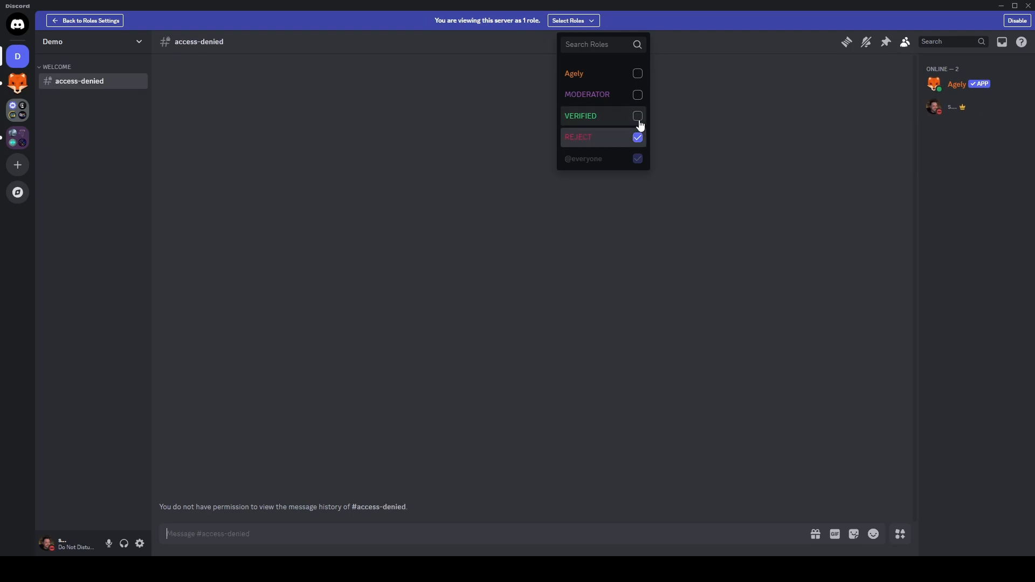
- Preview the server with the MODERATOR role selected, then exit the role preview
{"action": "left_click", "coordinate": [638, 137]}
{"action": "left_click", "coordinate": [638, 96]}
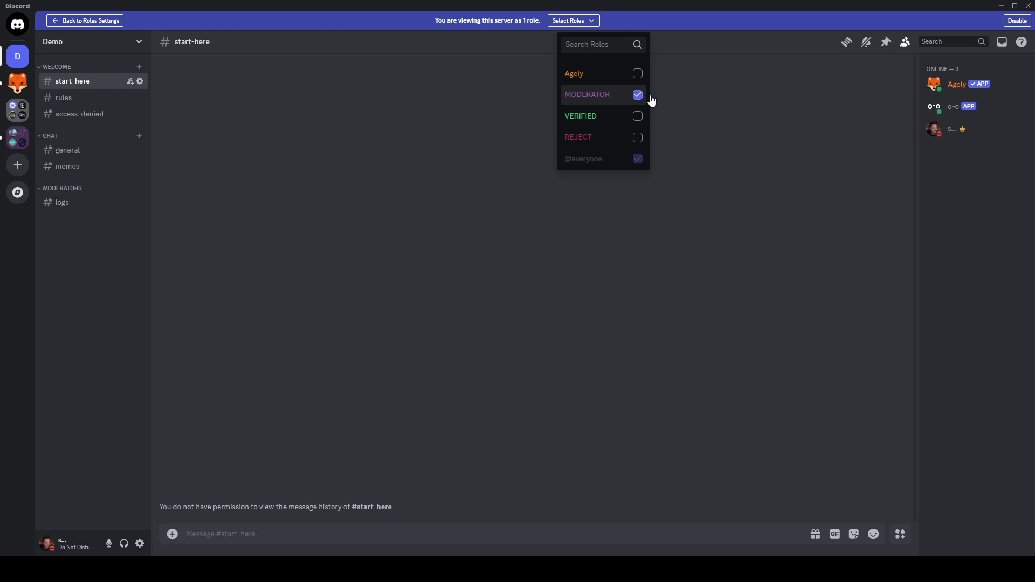
{"action": "left_click", "coordinate": [1017, 21]}
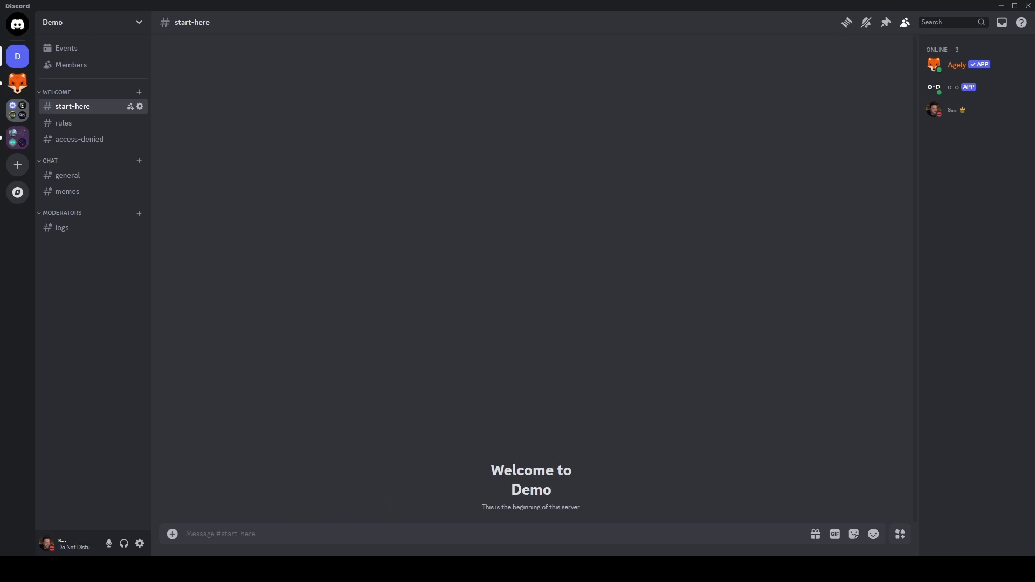